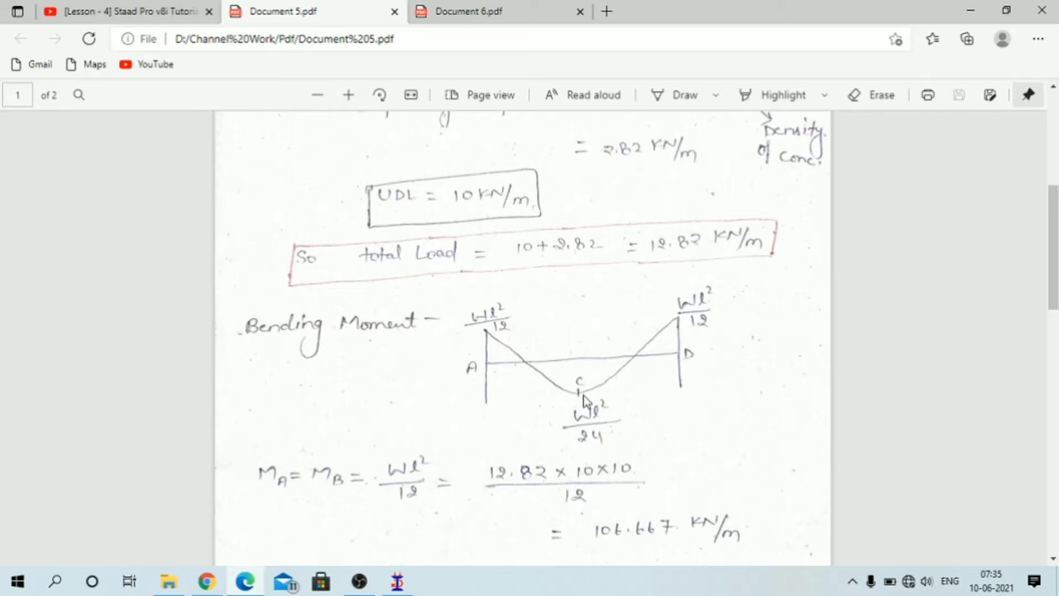
Review the fixed beam's load, bending moment and shear force hand calculations on both pages of Document 5.pdf
scroll(589, 429, "down", 1)
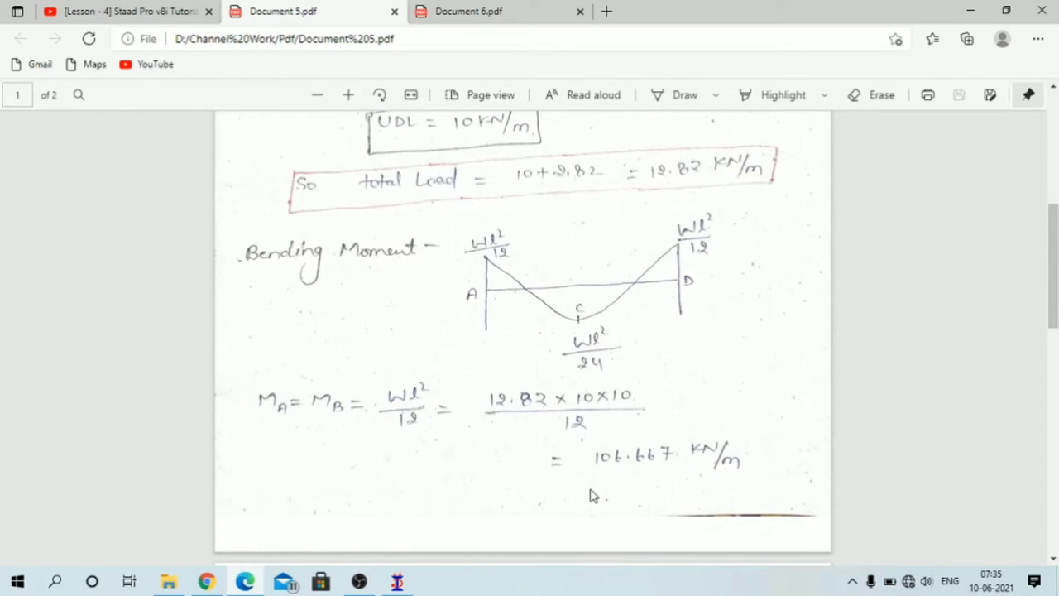
scroll(592, 495, "down", 1)
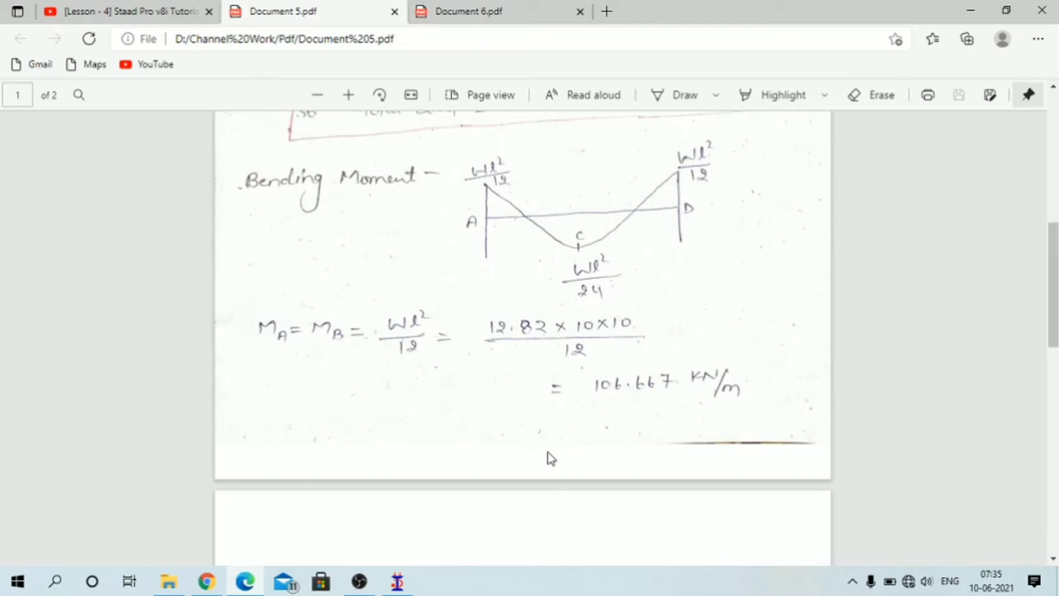
scroll(549, 457, "down", 4)
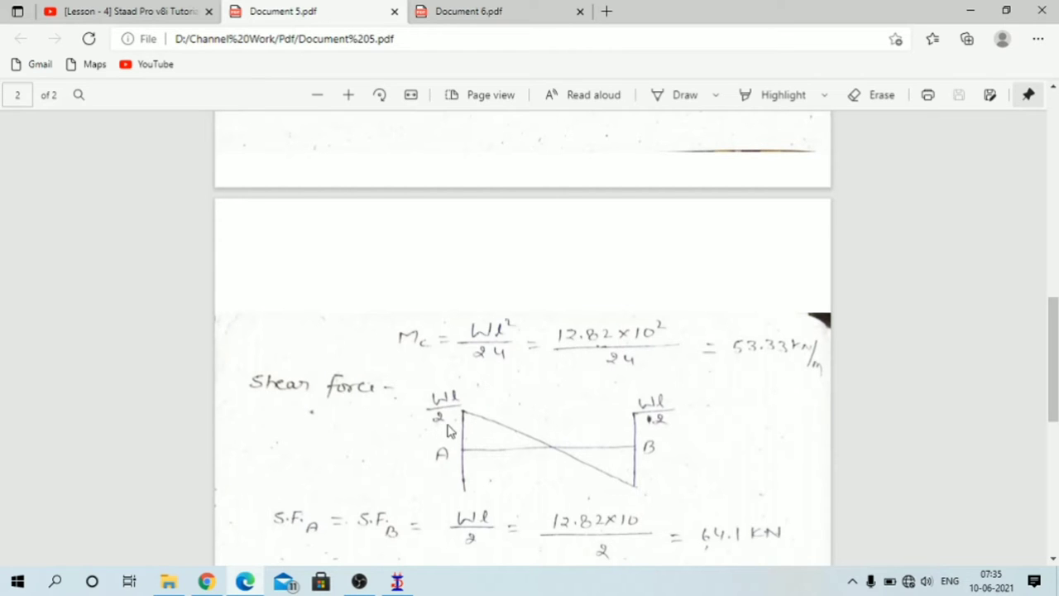
scroll(648, 440, "down", 3)
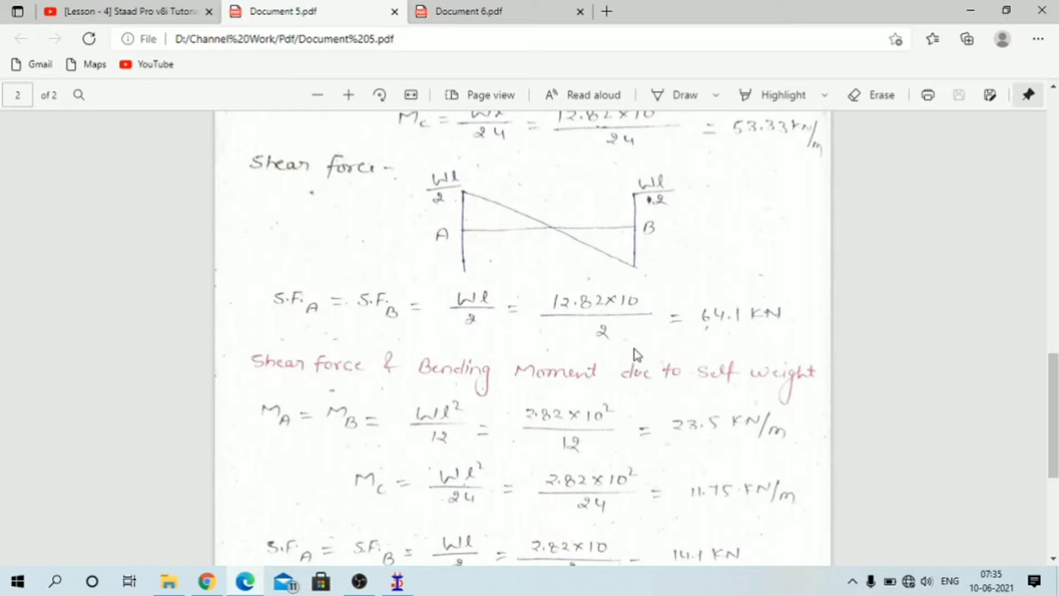
scroll(369, 392, "up", 15)
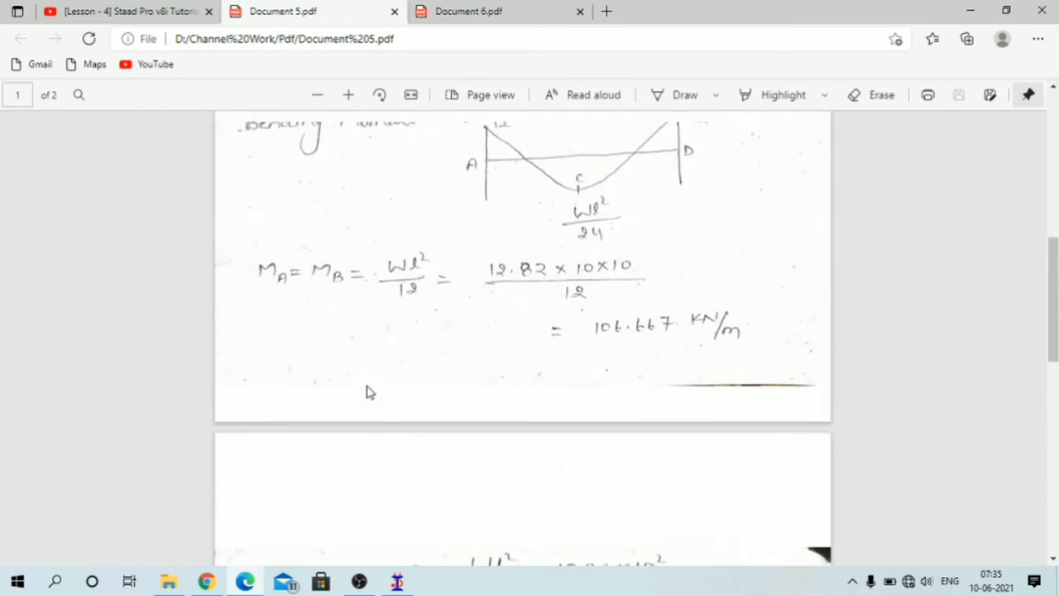
scroll(468, 278, "down", 15)
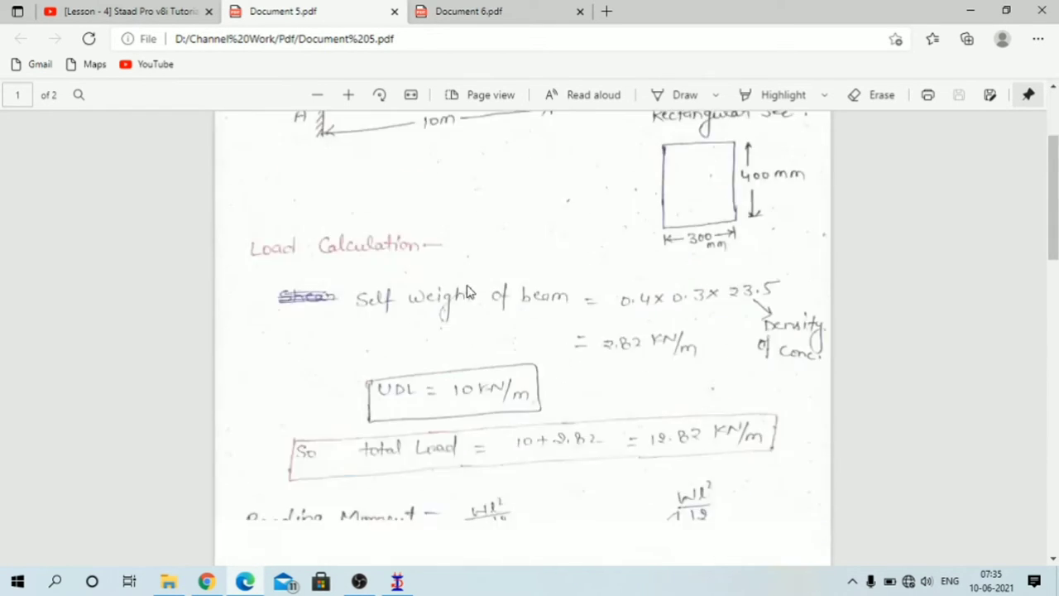
scroll(455, 294, "up", 1)
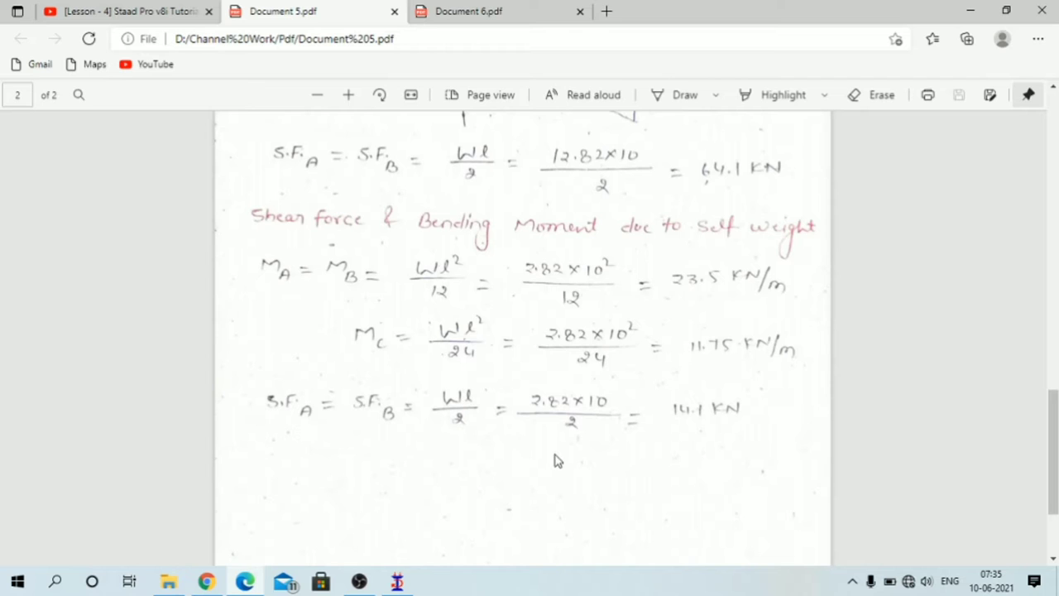
scroll(672, 428, "up", 15)
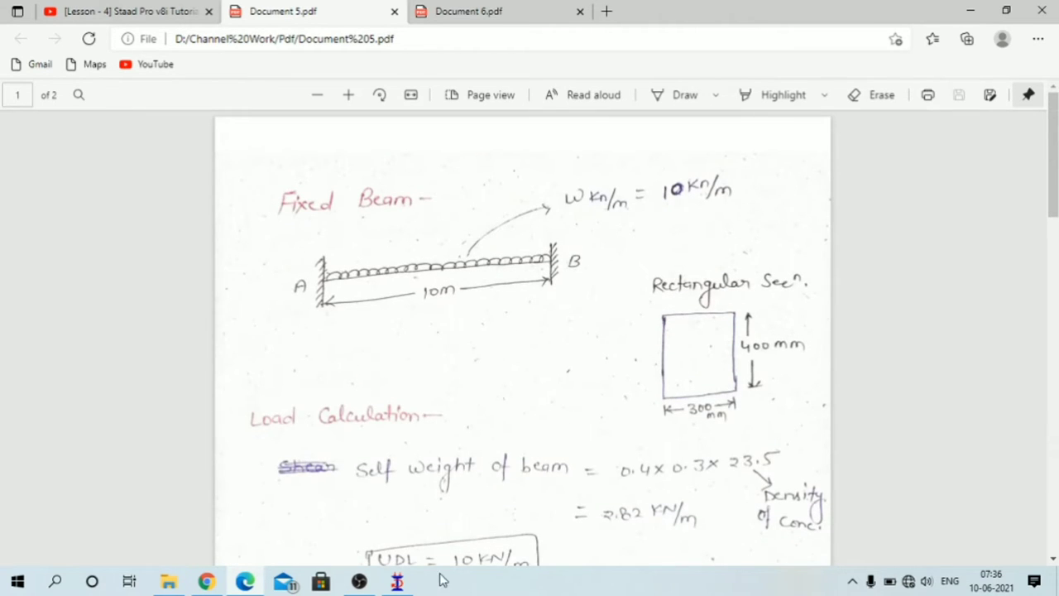
Switch to STAAD.Pro and create a Space project named new 4 in meters and kilonewtons, starting with Add Beam
left_click(397, 581)
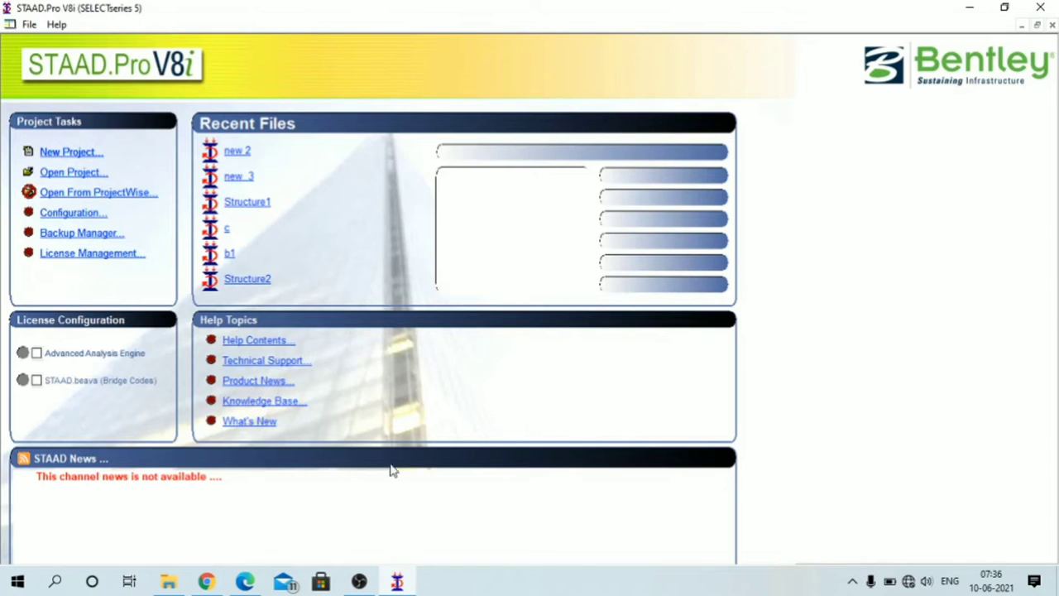
left_click(79, 157)
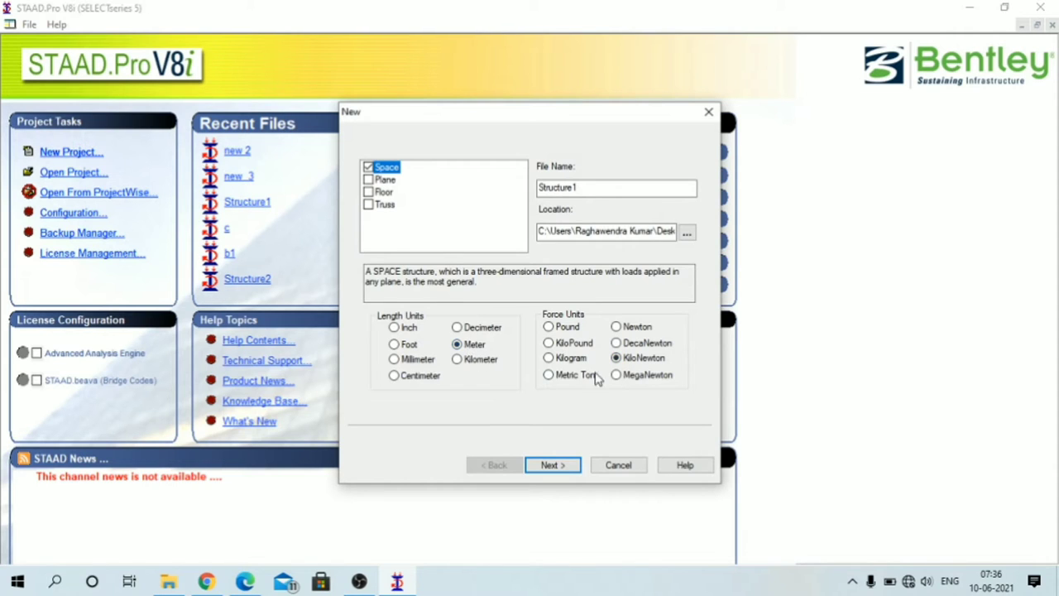
left_click(553, 466)
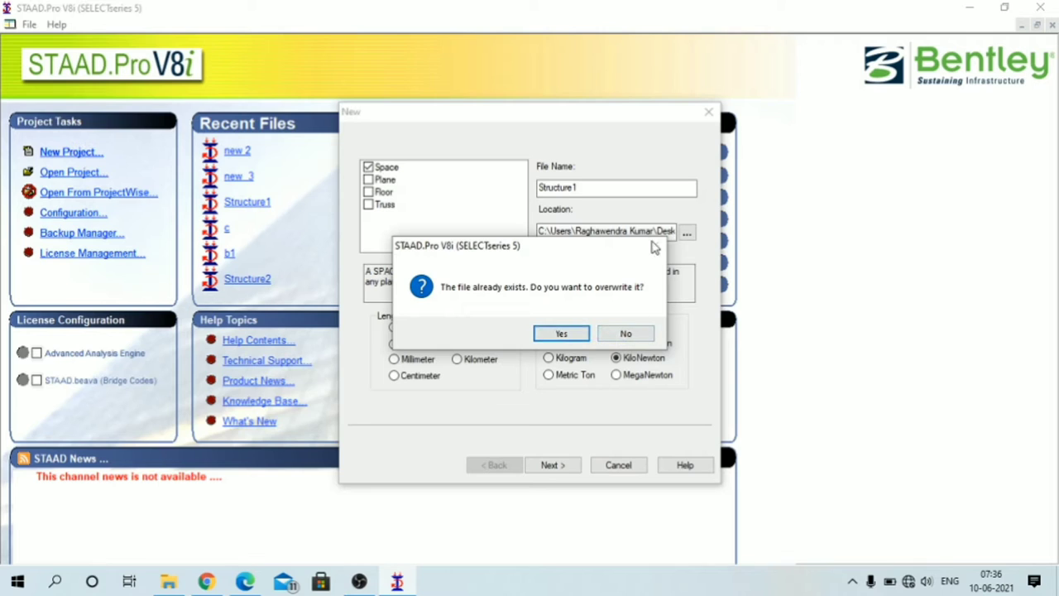
left_click(627, 334)
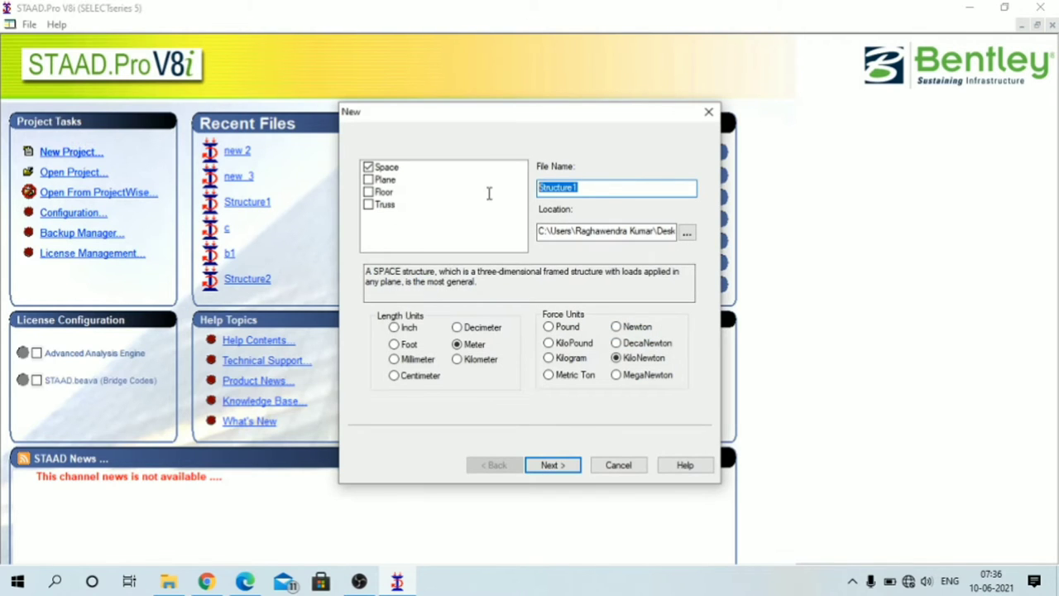
type("new 4")
key("Return")
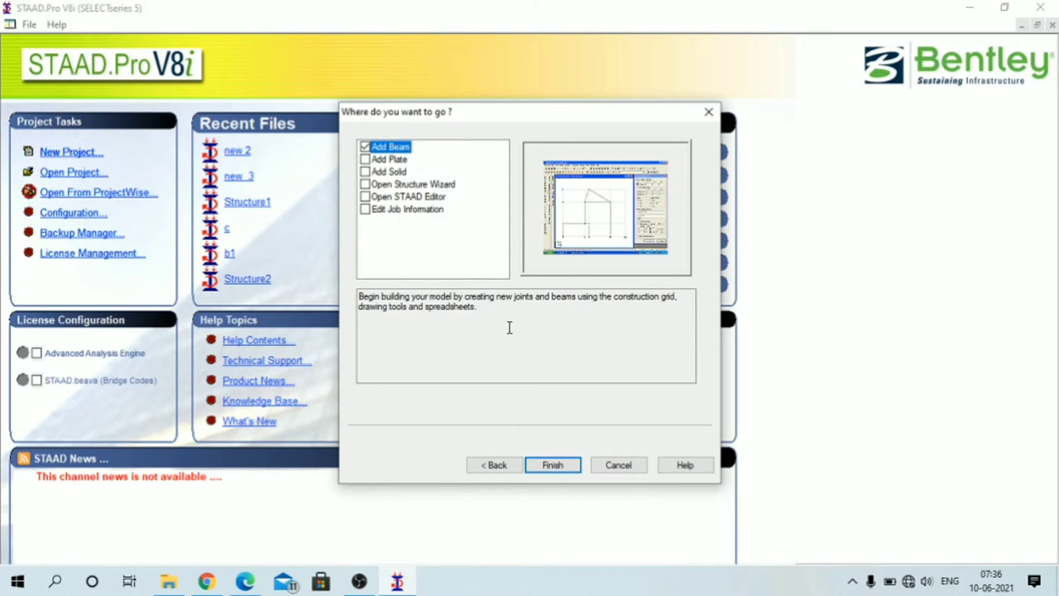
left_click(554, 469)
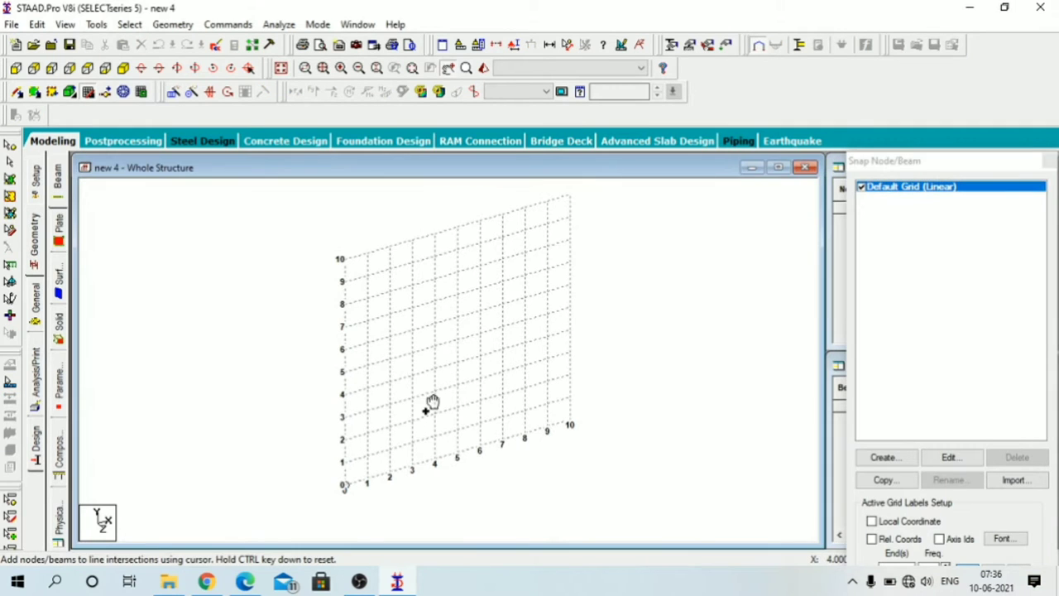
Draw a 10 m beam along the X axis from the grid origin and hide the snap grid
left_click(345, 485)
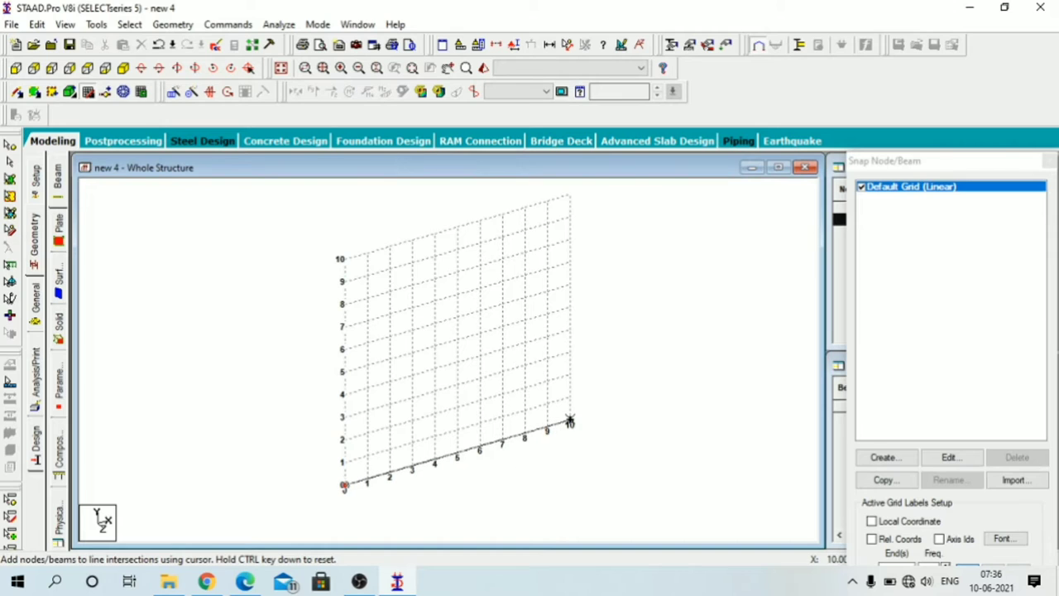
left_click(569, 422)
left_click(90, 93)
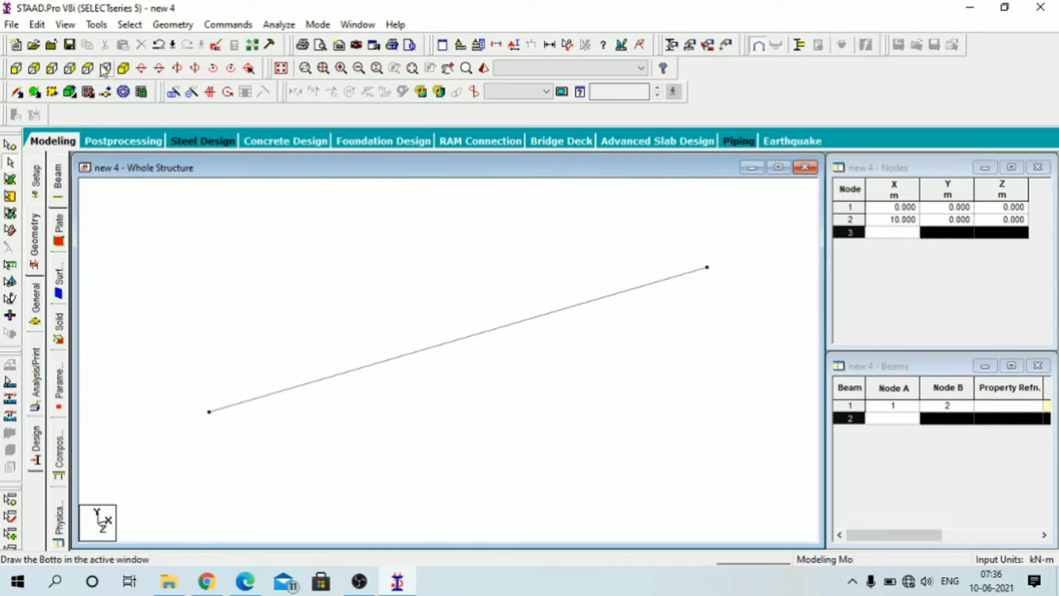
Inspect the beam in the standard orthogonal views and the isometric view, and highlight it through its entry in the beam table
left_click(98, 69)
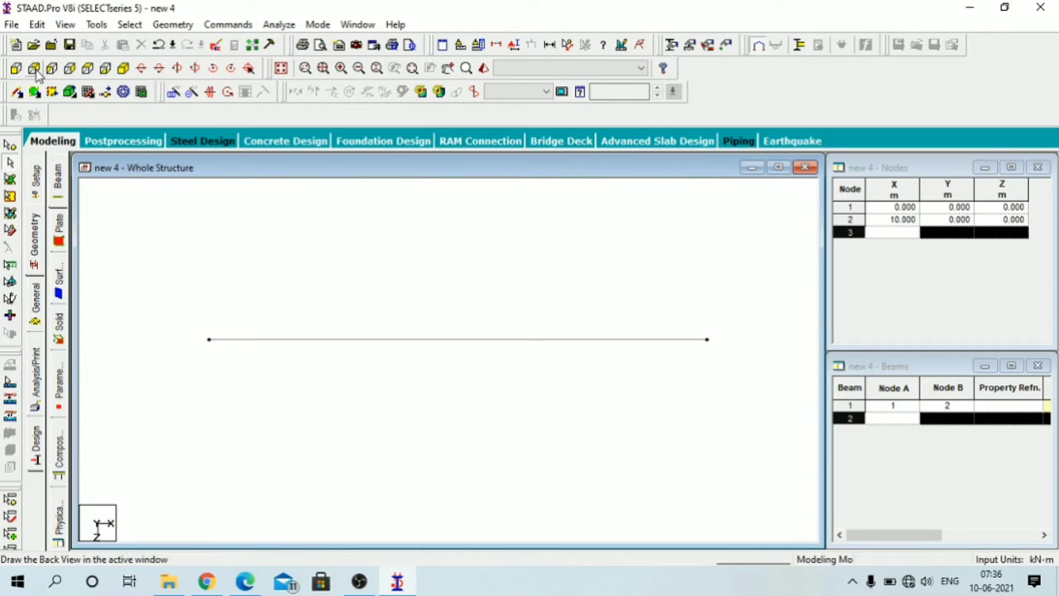
left_click(53, 70)
left_click(69, 69)
left_click(87, 69)
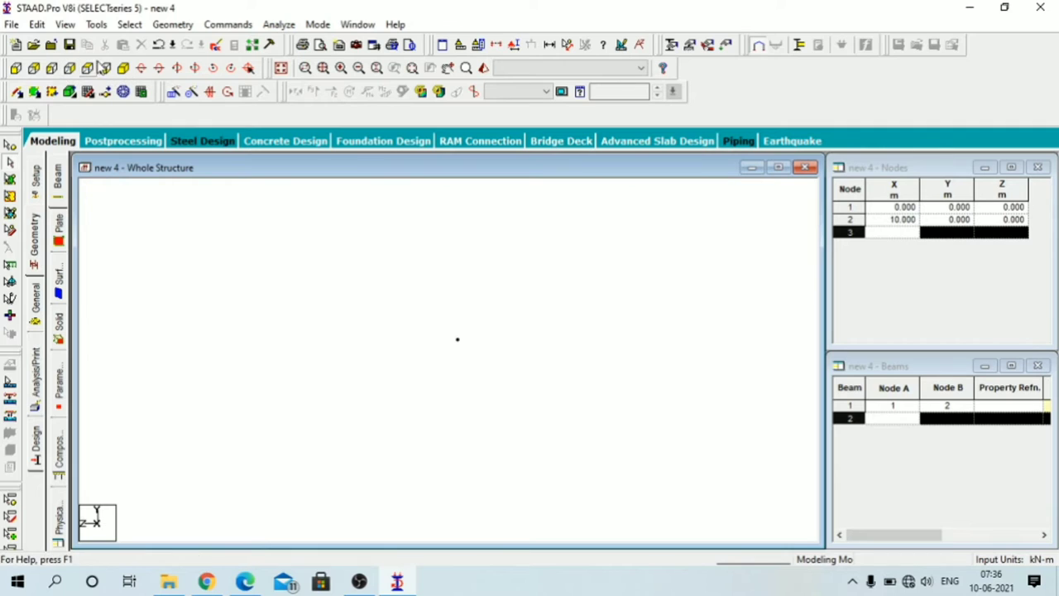
left_click(105, 69)
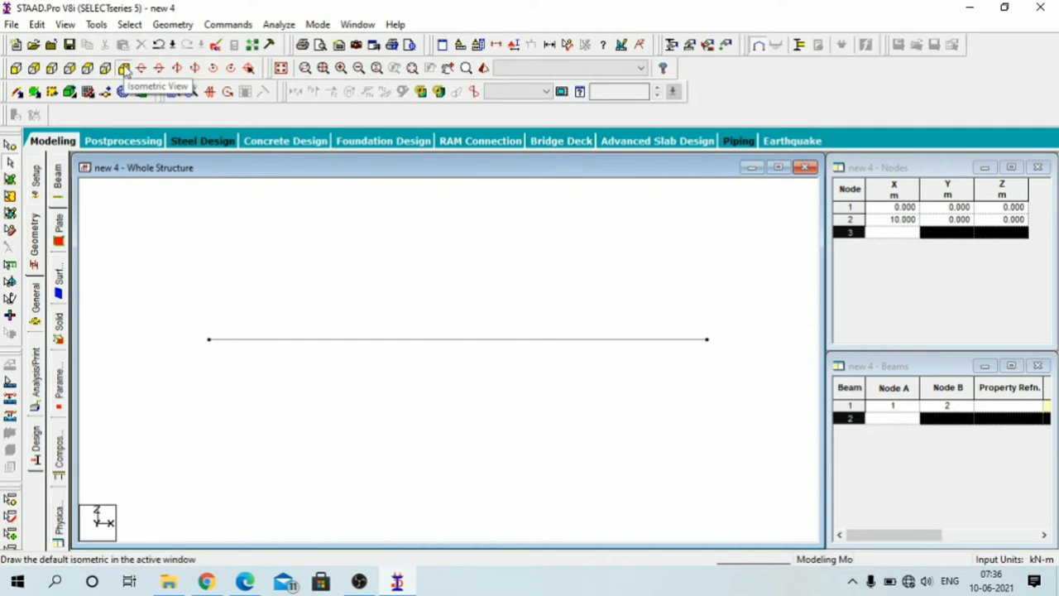
left_click(123, 68)
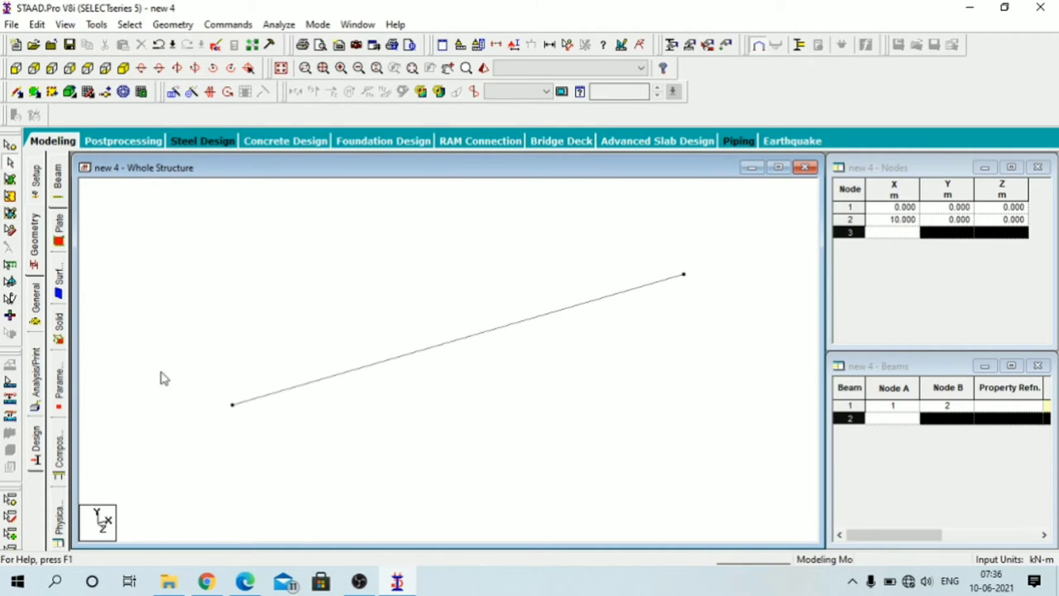
left_click(860, 406)
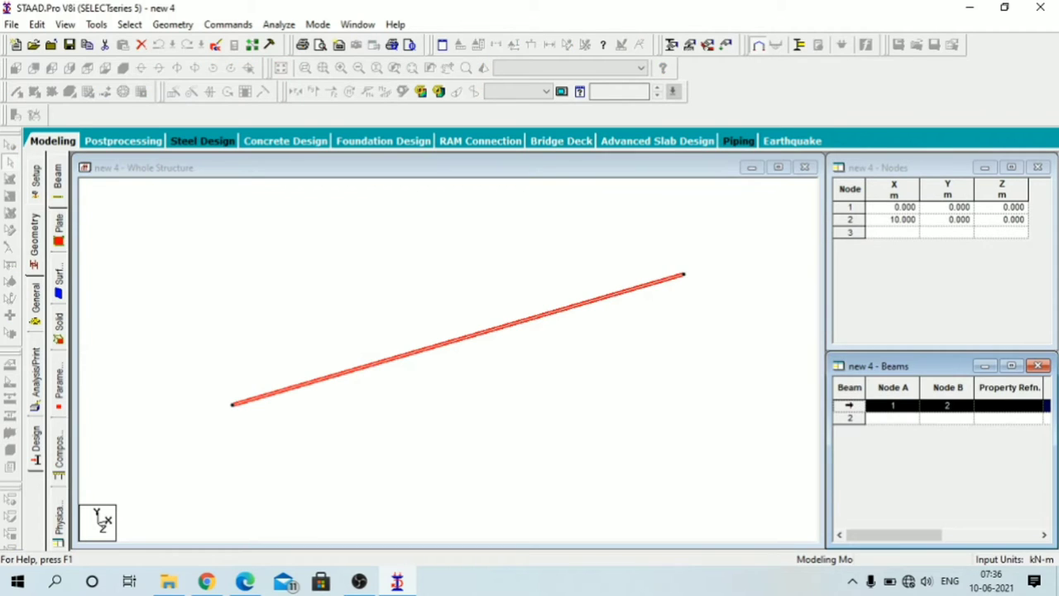
left_click(144, 298)
Consult the beam sketch in Document 5.pdf, and in STAAD.Pro define a rectangular concrete section with YD 0.4 m and ZD 0.3 m
left_click(245, 582)
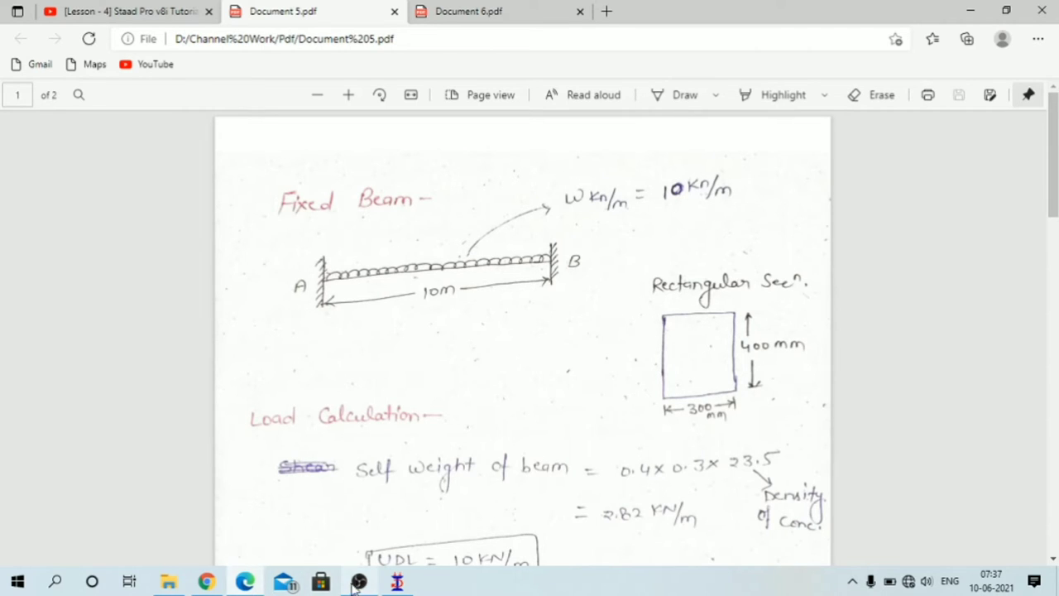
left_click(396, 583)
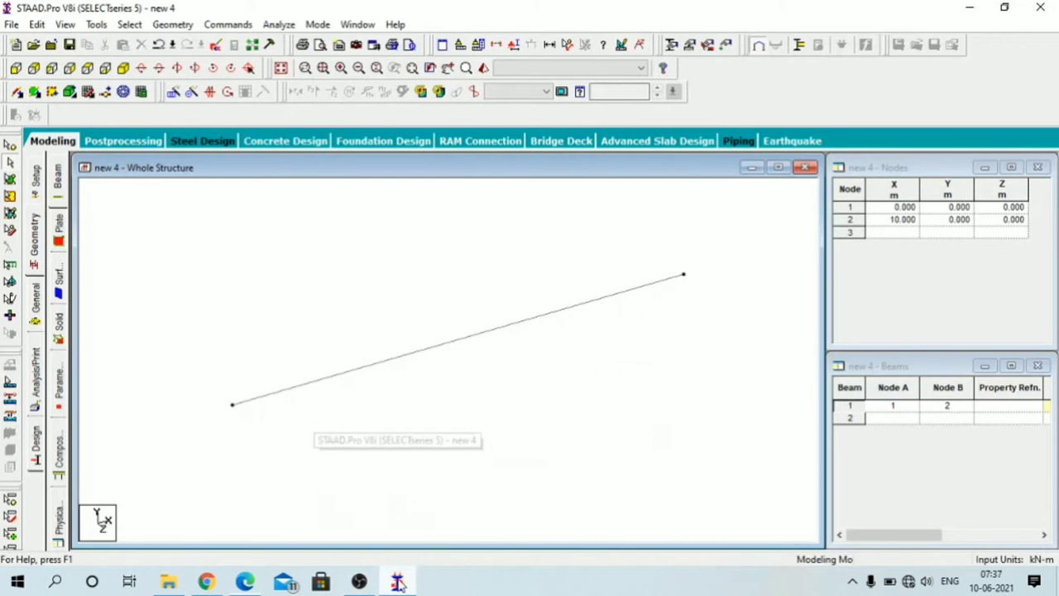
left_click(35, 303)
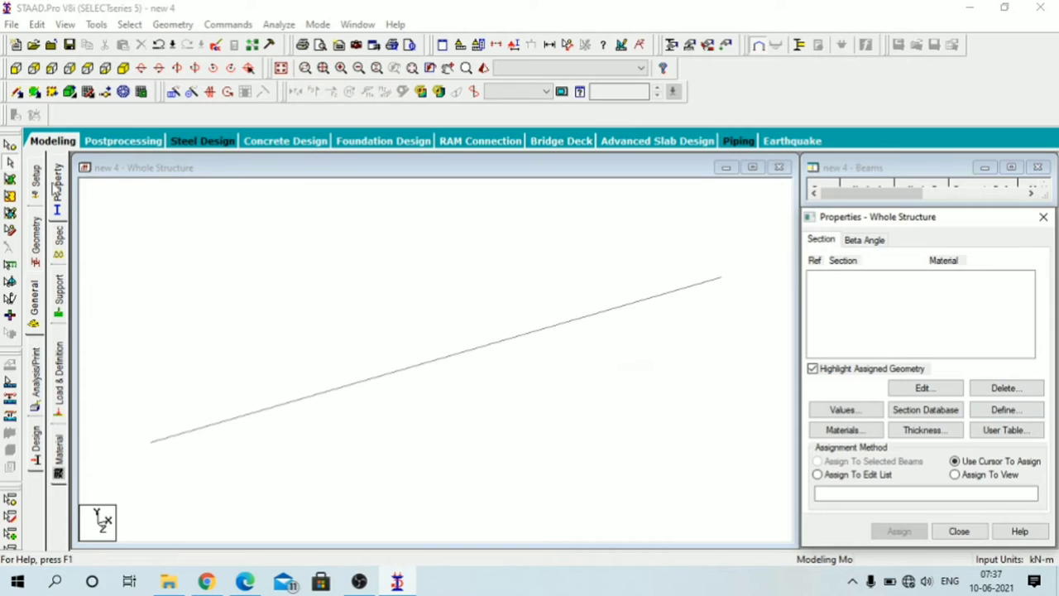
left_click(56, 184)
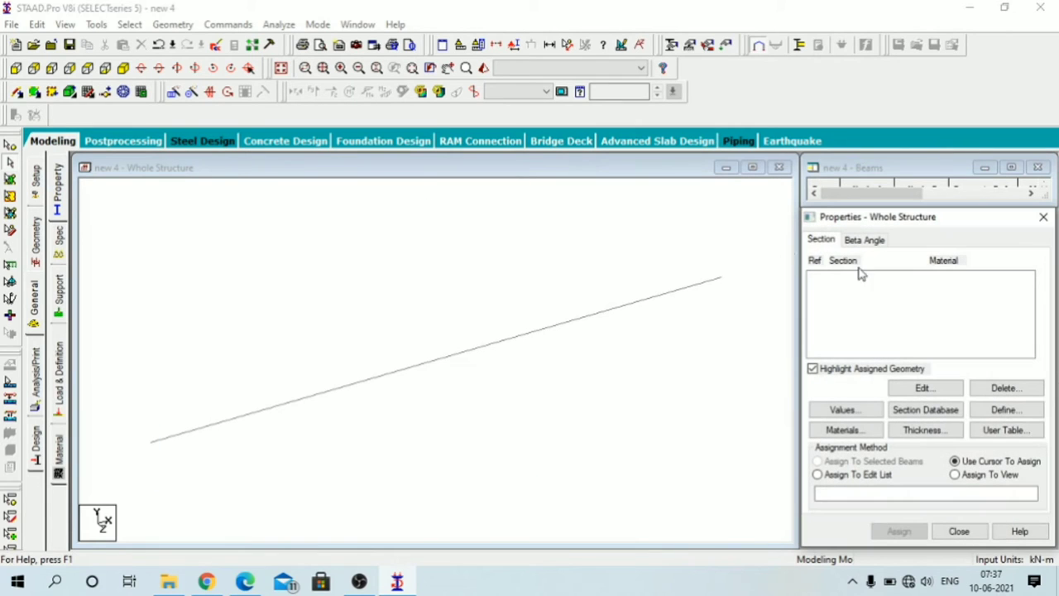
left_click(1006, 410)
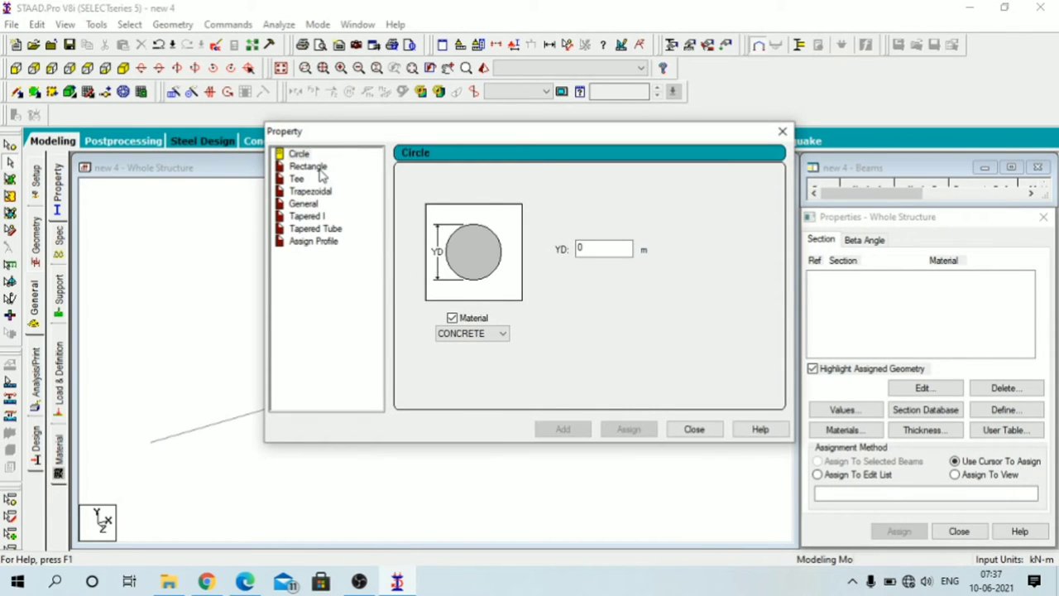
left_click(321, 168)
double_click(594, 238)
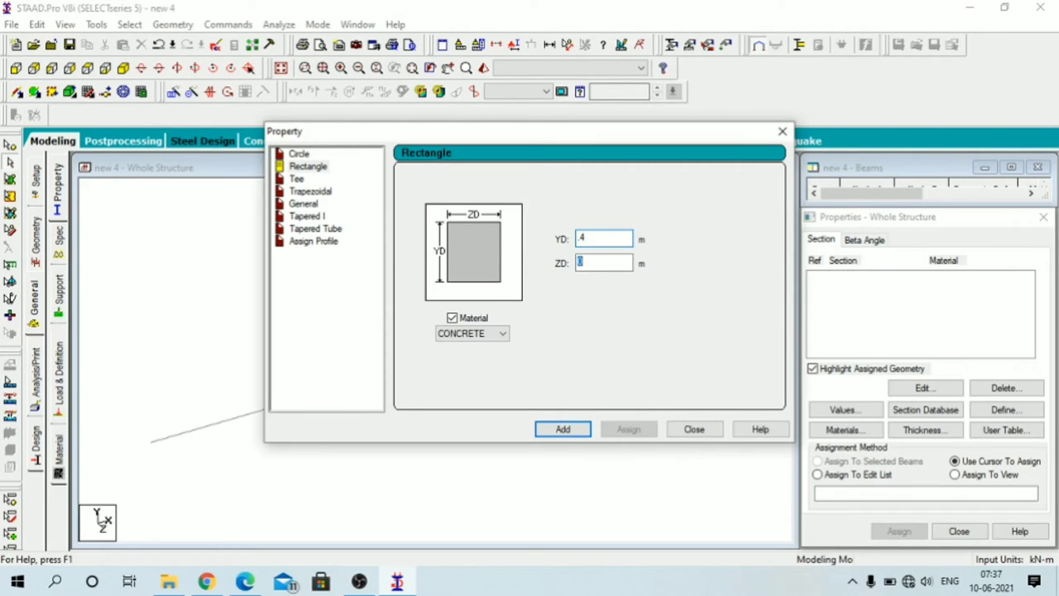
key("Tab")
left_click(489, 334)
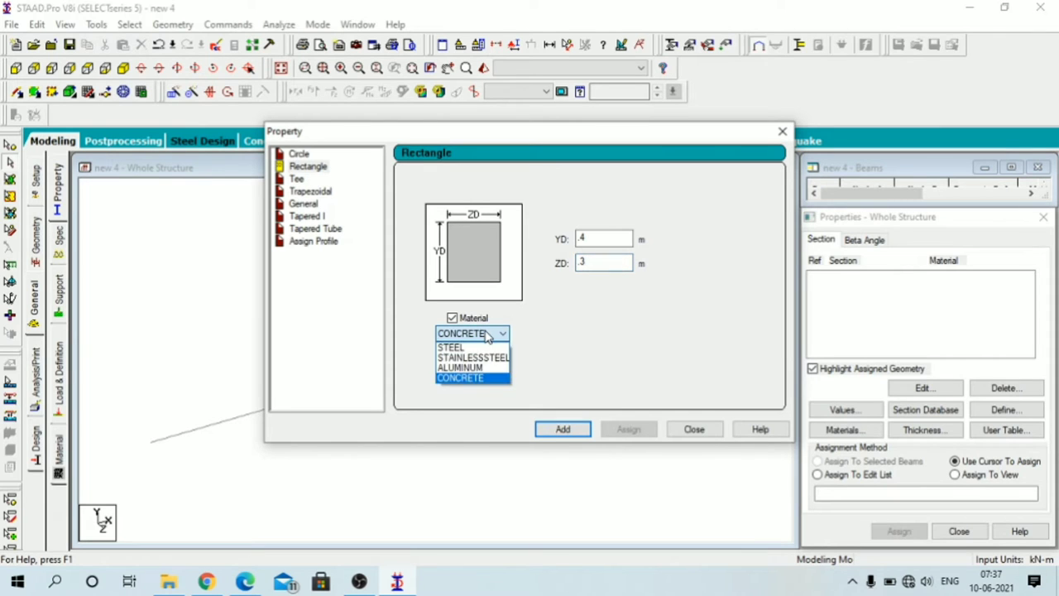
left_click(472, 379)
left_click(563, 428)
left_click(693, 428)
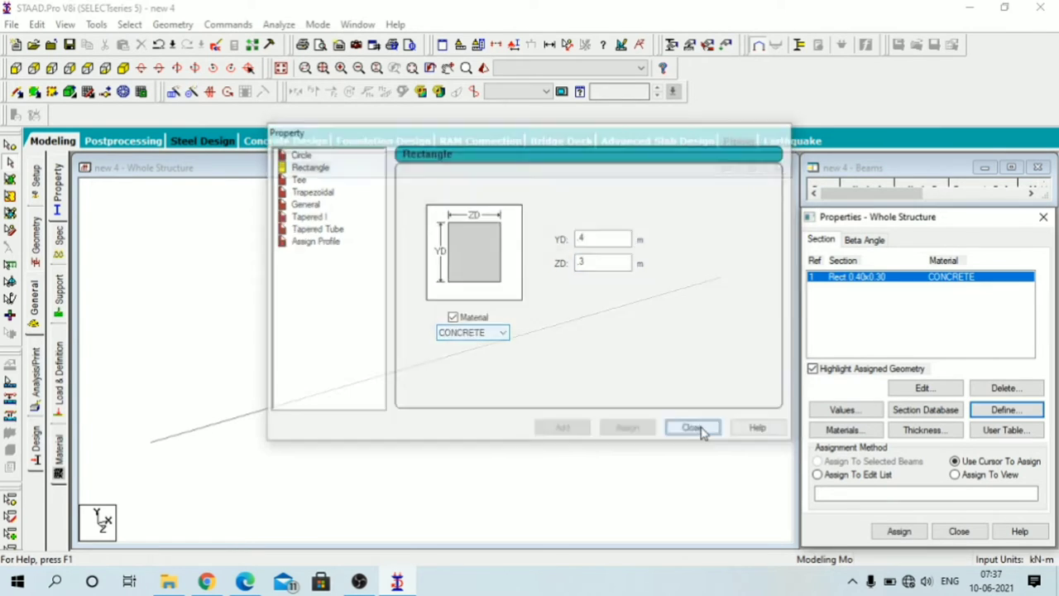
Assign the Rect 0.40x0.30 concrete section to the beam with the Assign To View method
left_click(962, 279)
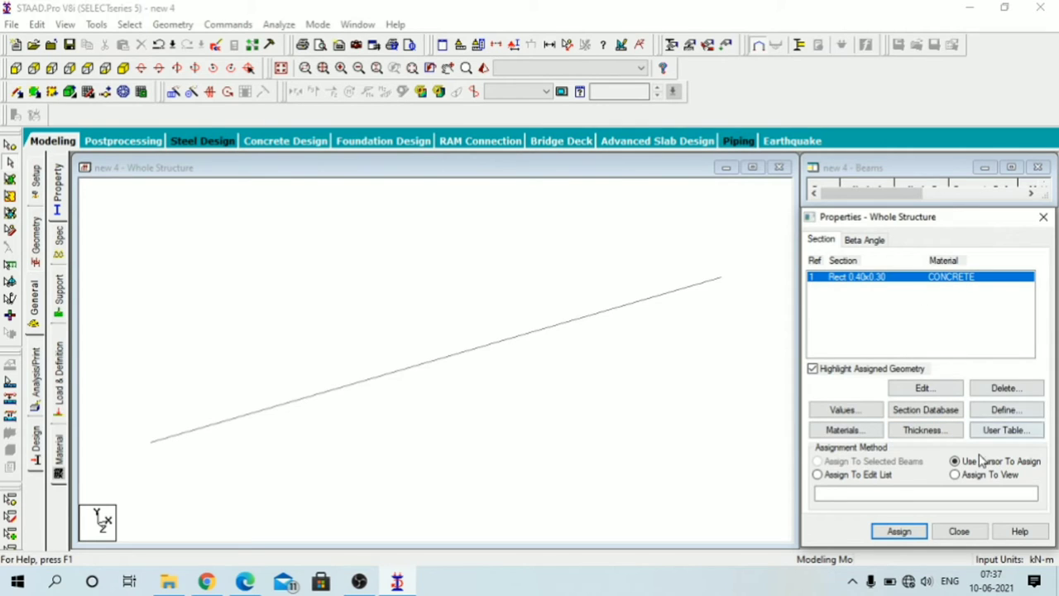
left_click(957, 476)
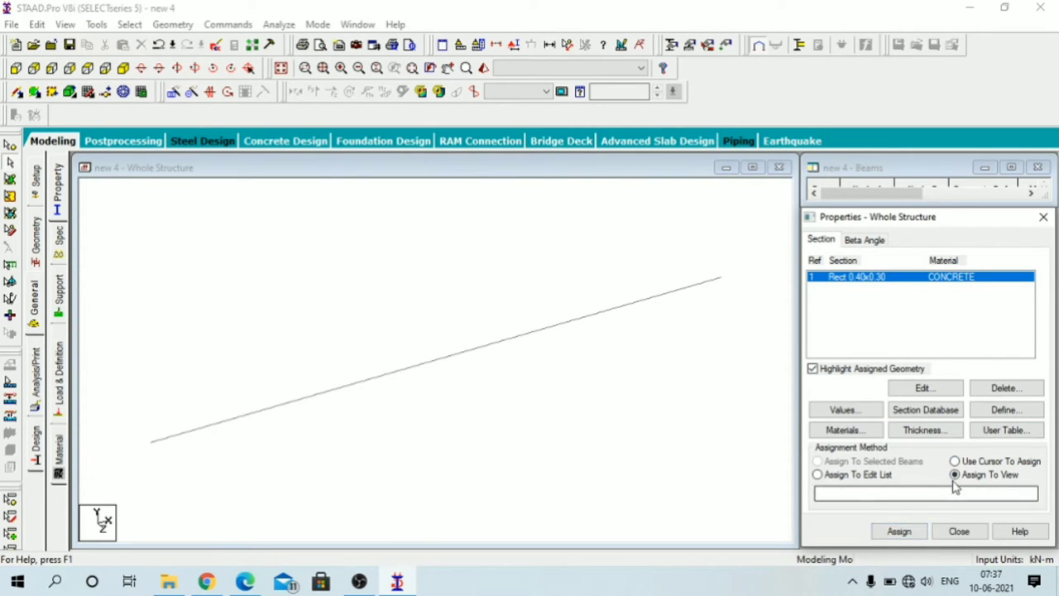
left_click(900, 532)
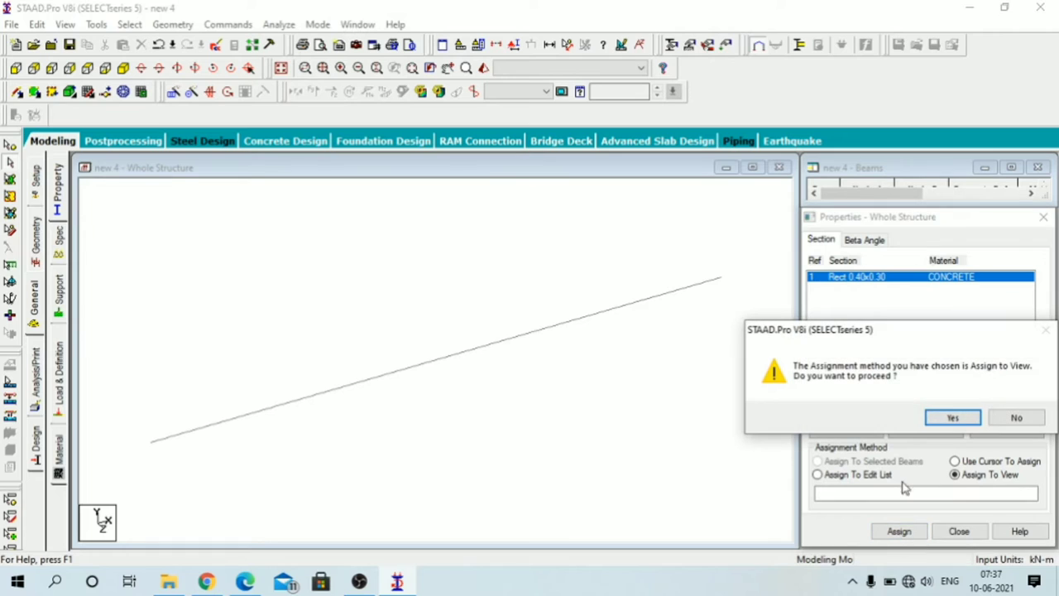
left_click(958, 421)
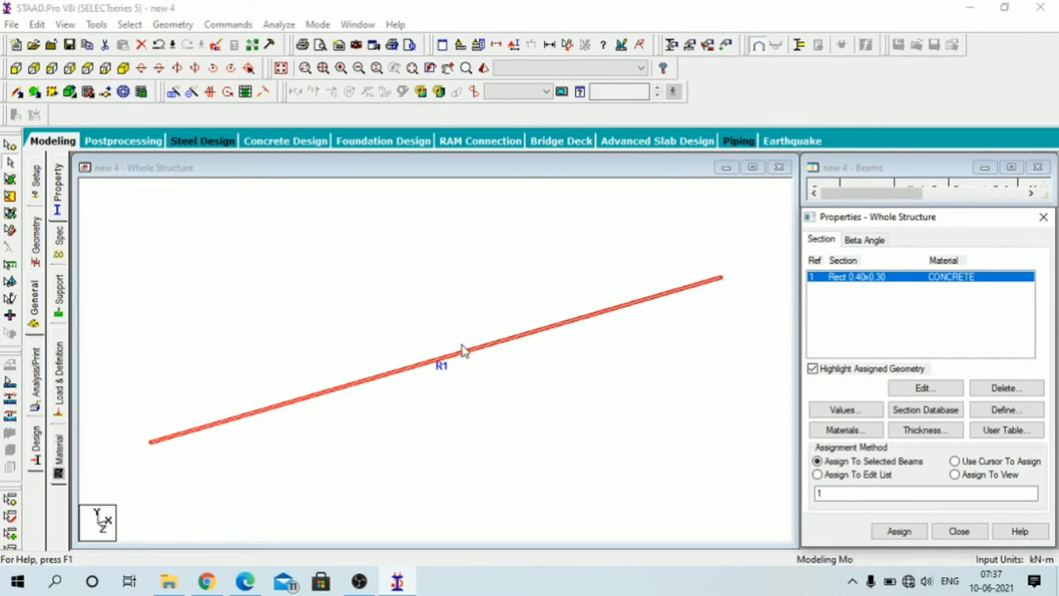
Create a Fixed support definition for the structure with all six degrees of freedom restrained
left_click(58, 303)
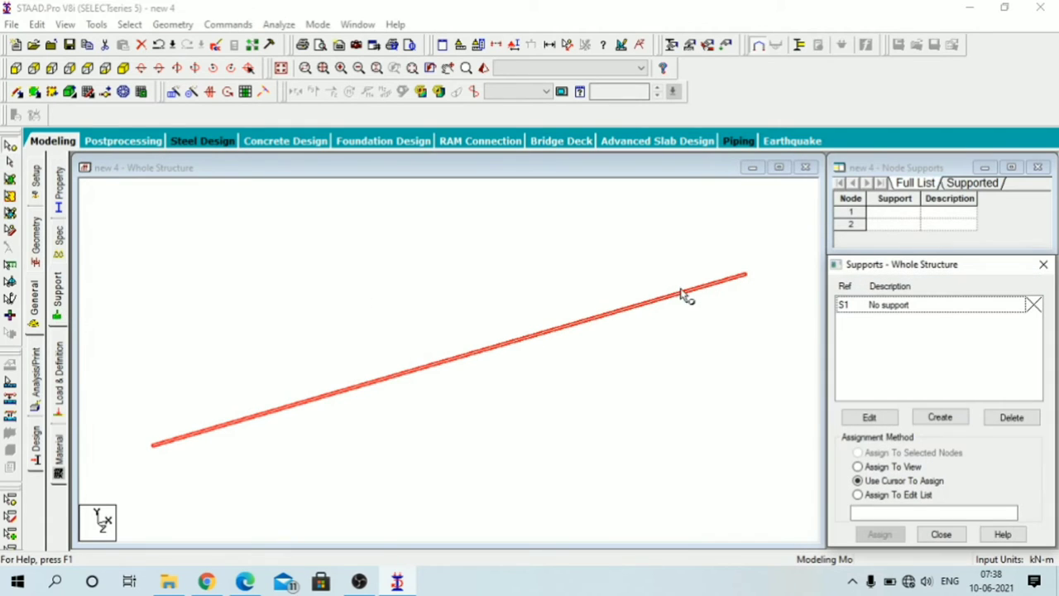
left_click(942, 418)
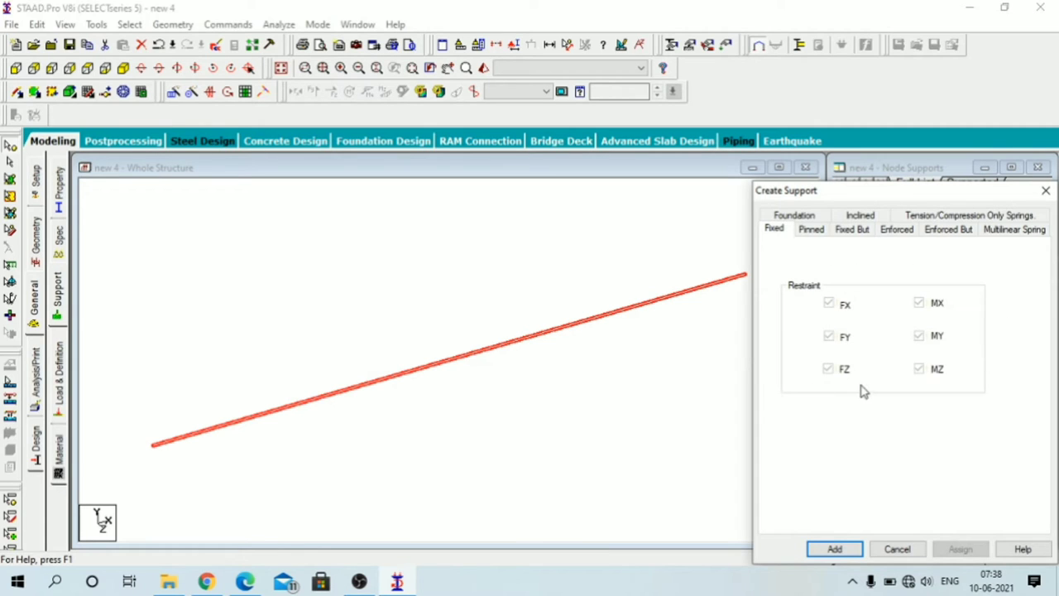
left_click(853, 232)
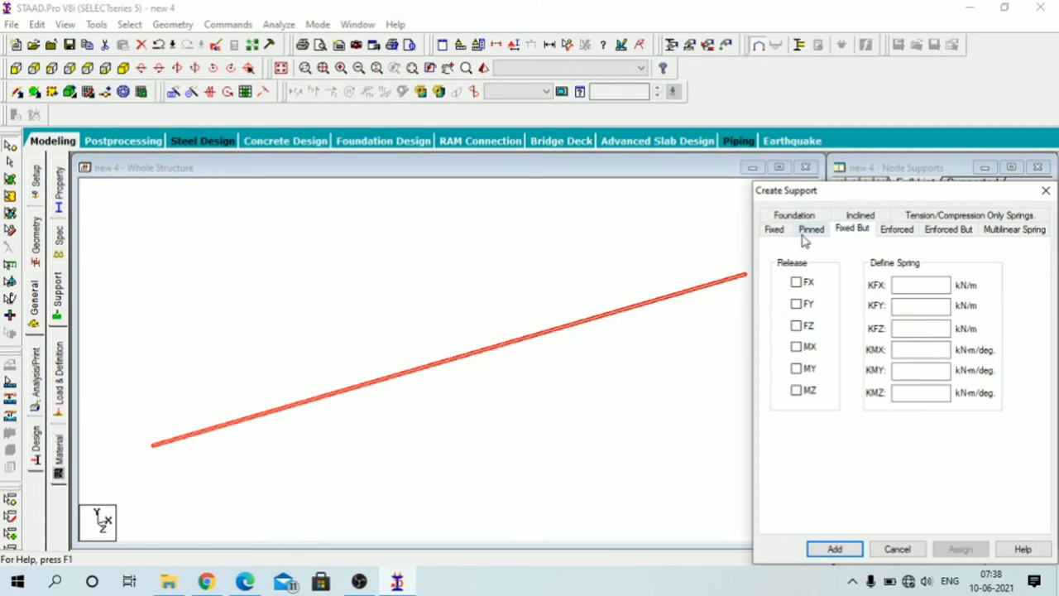
left_click(774, 234)
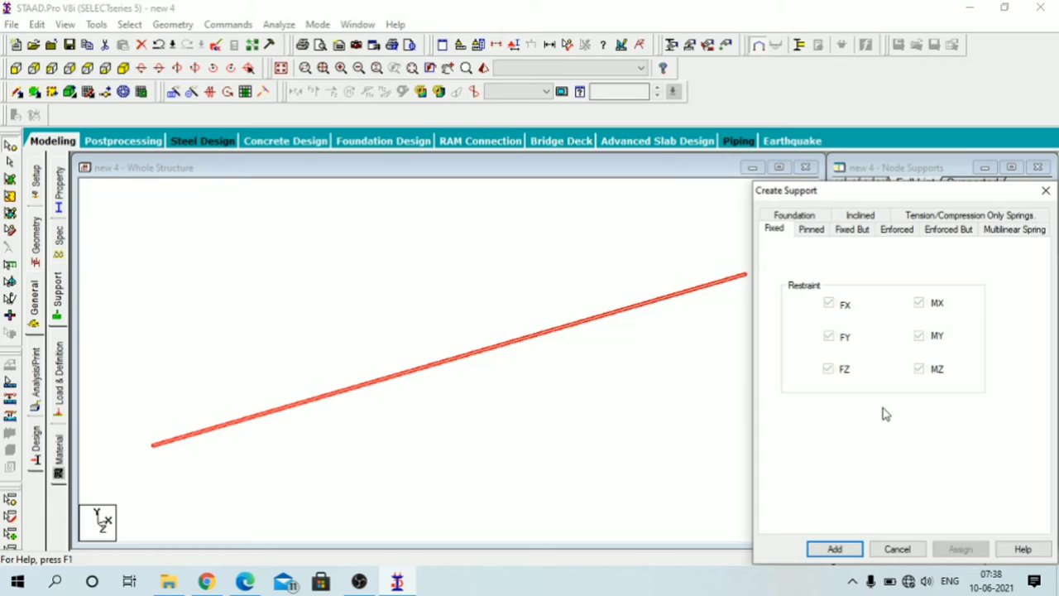
left_click(836, 550)
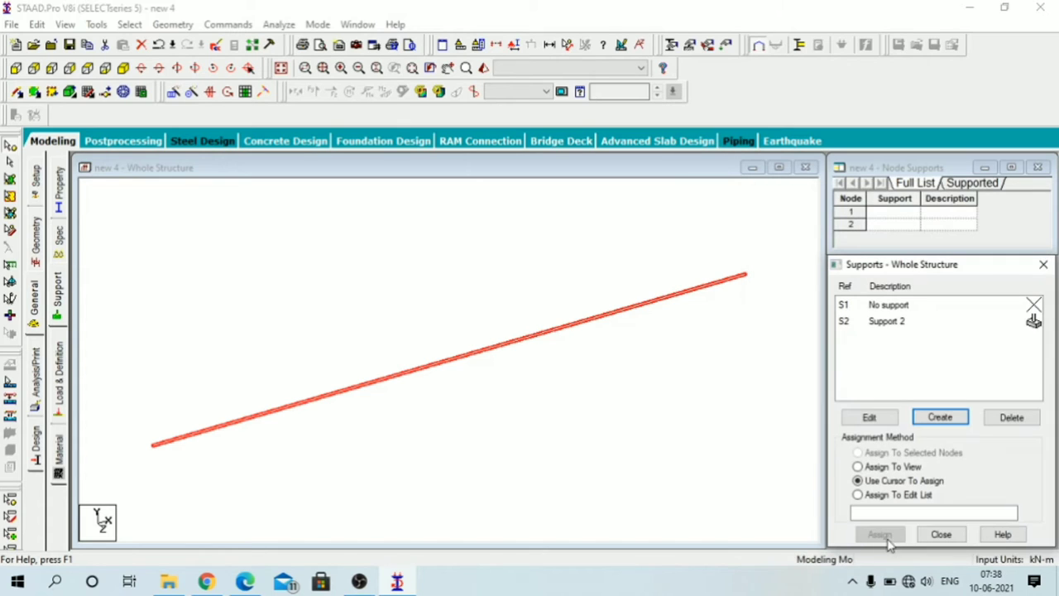
Assign the fixed support, Support 2, to both end nodes of the beam with the Assign To View method
left_click(888, 323)
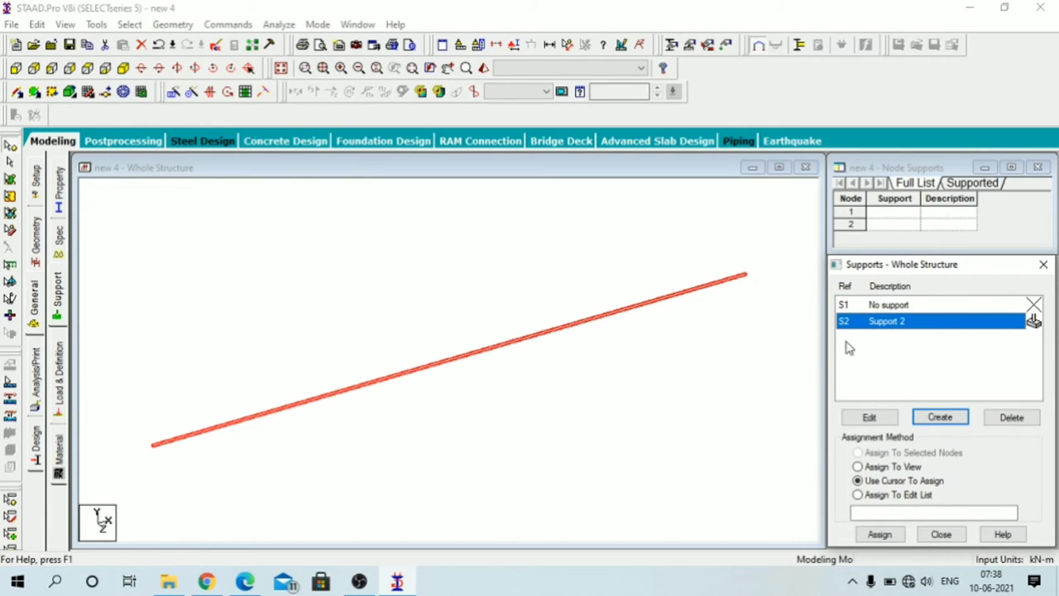
left_click(858, 466)
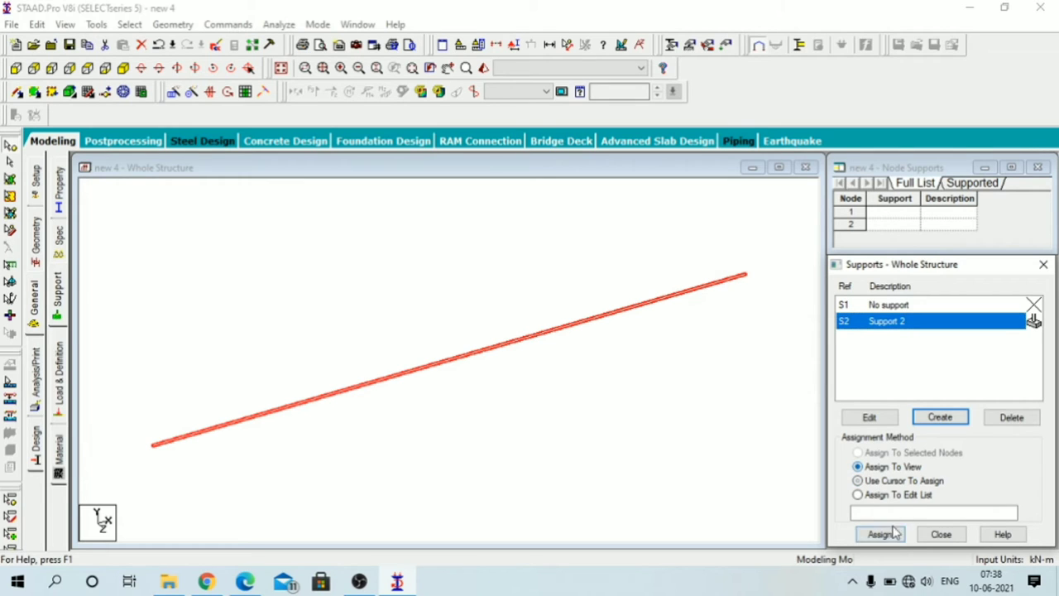
left_click(880, 534)
left_click(953, 442)
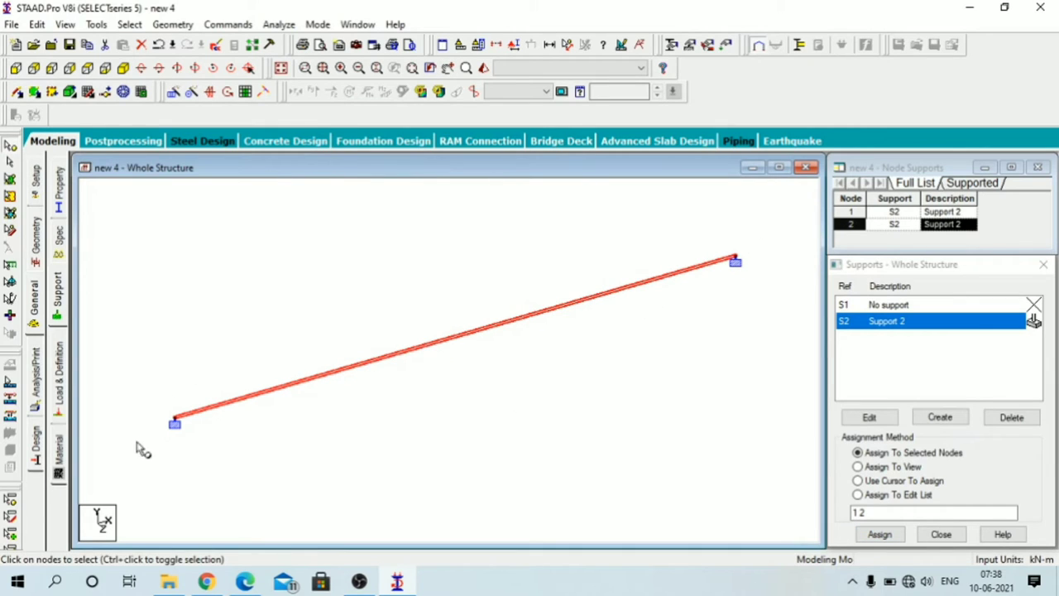
Add primary load case 1 with loading type Dead and the title LOAD CASE 1
left_click(58, 386)
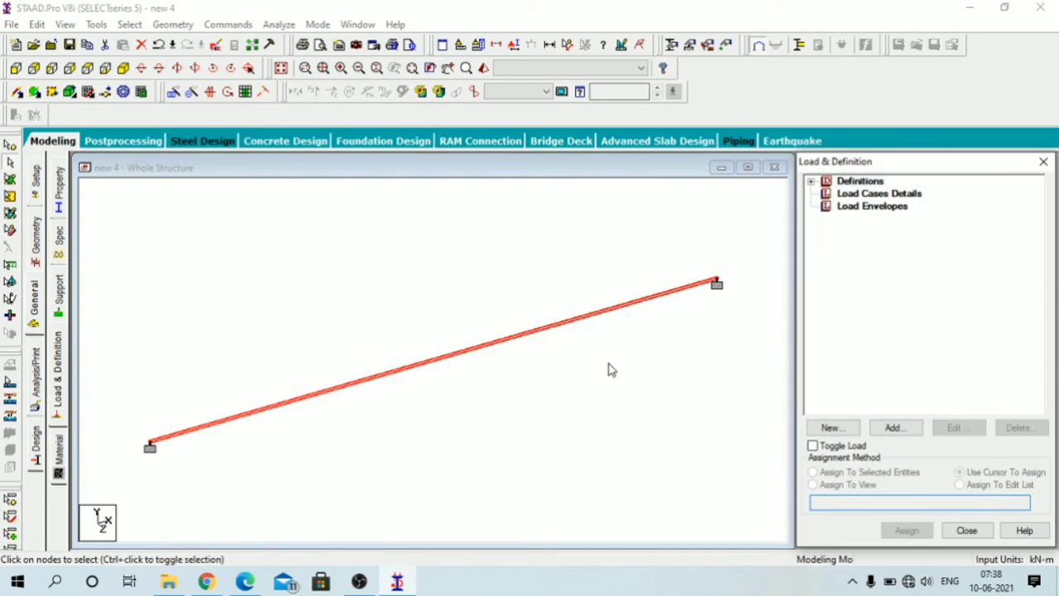
left_click(863, 195)
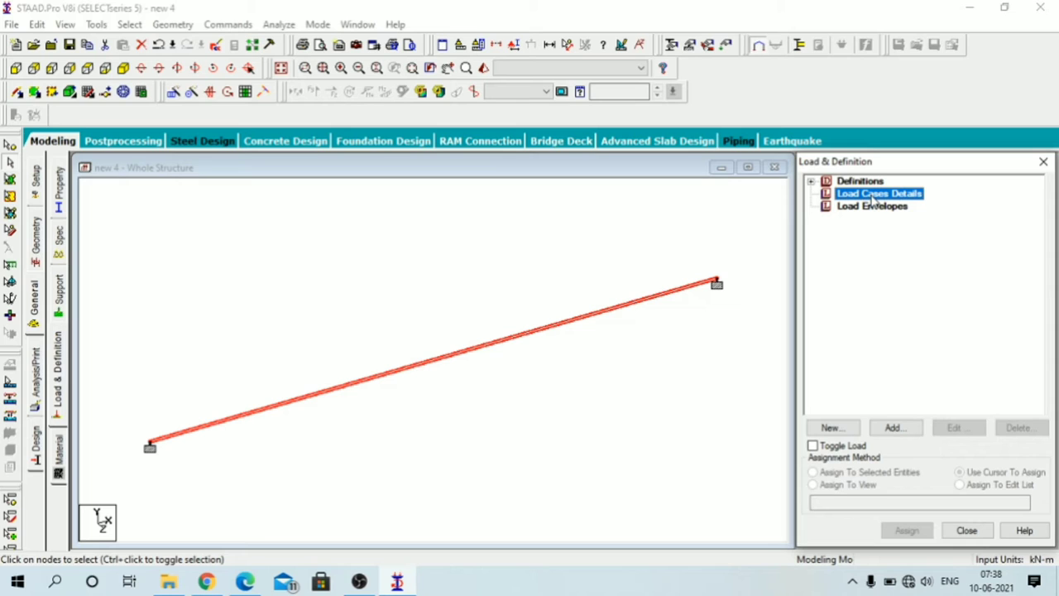
left_click(915, 430)
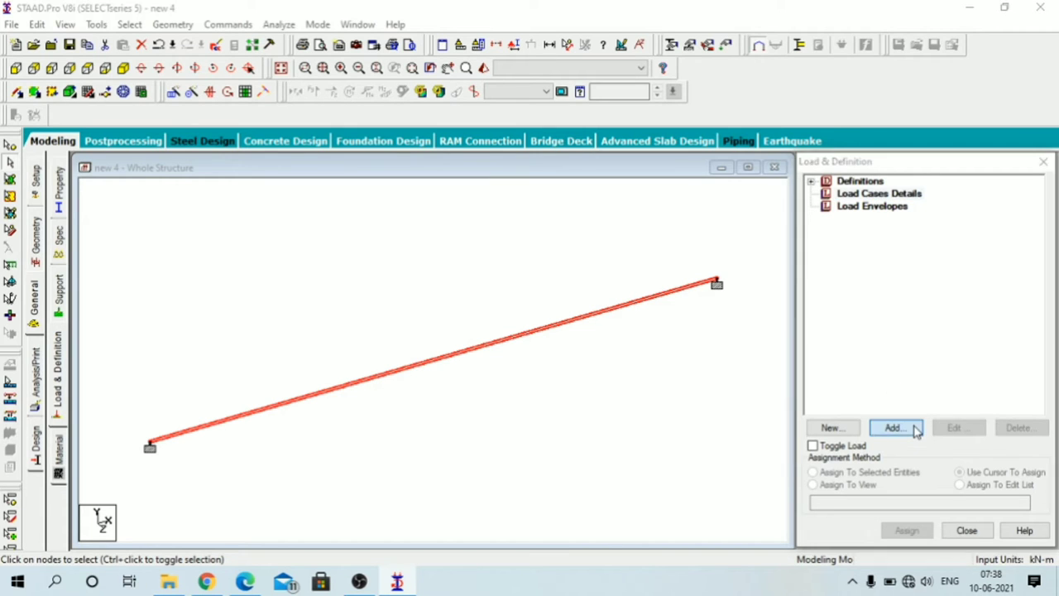
left_click(590, 203)
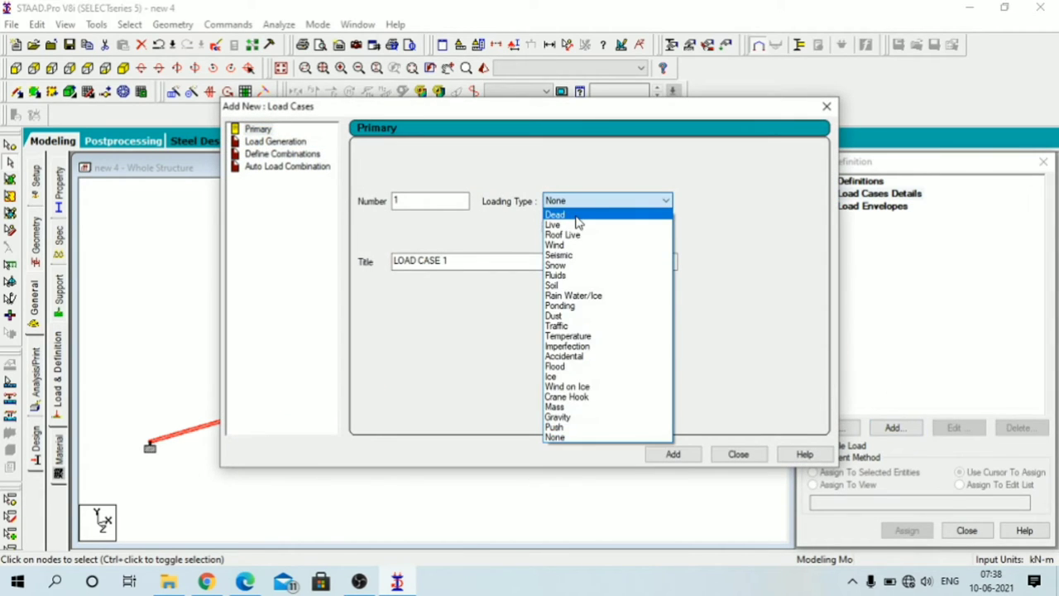
left_click(577, 216)
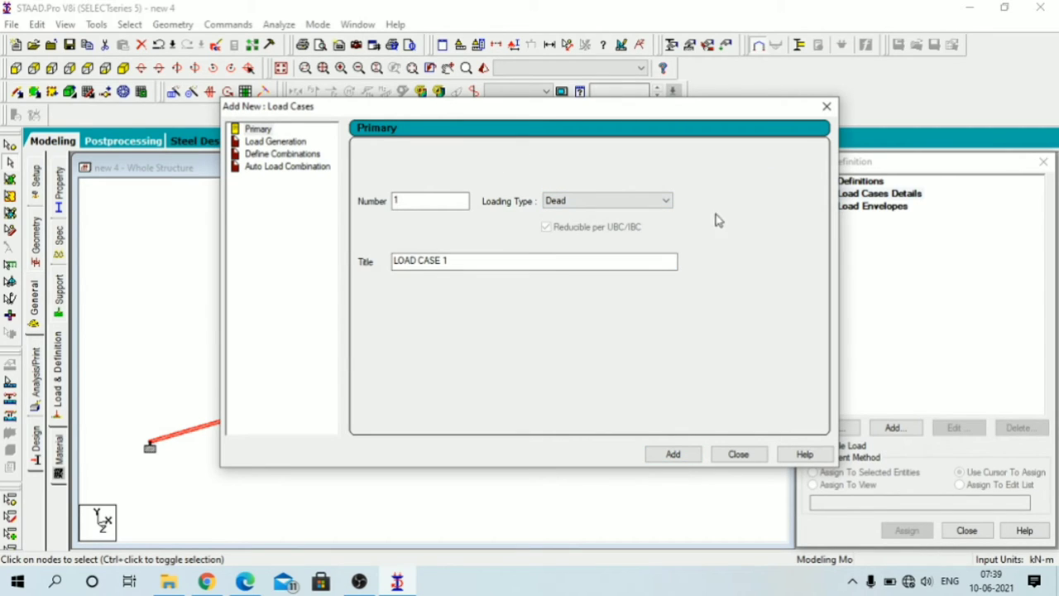
left_click(664, 459)
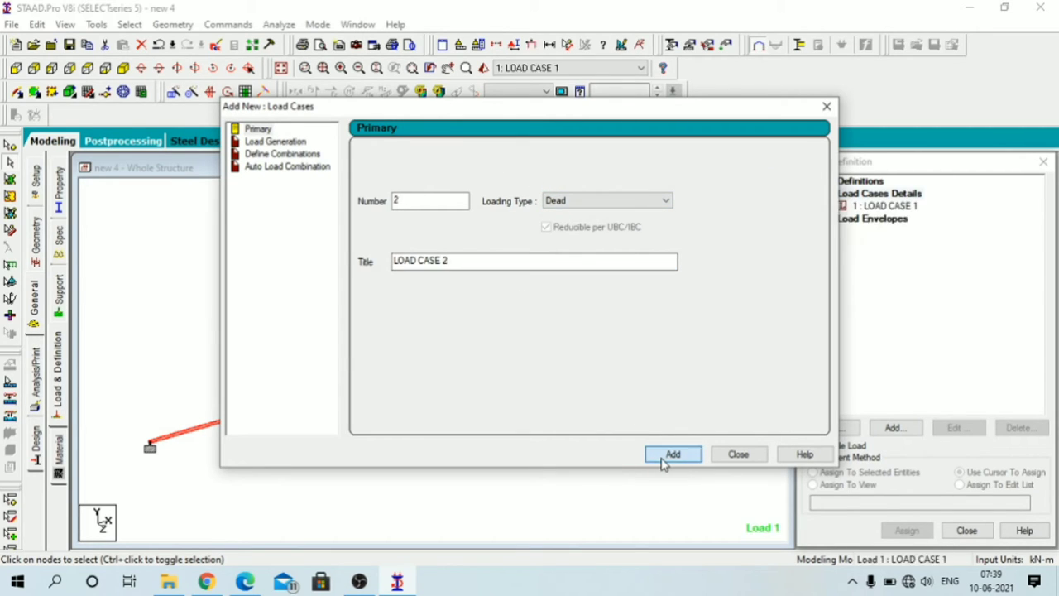
left_click(739, 455)
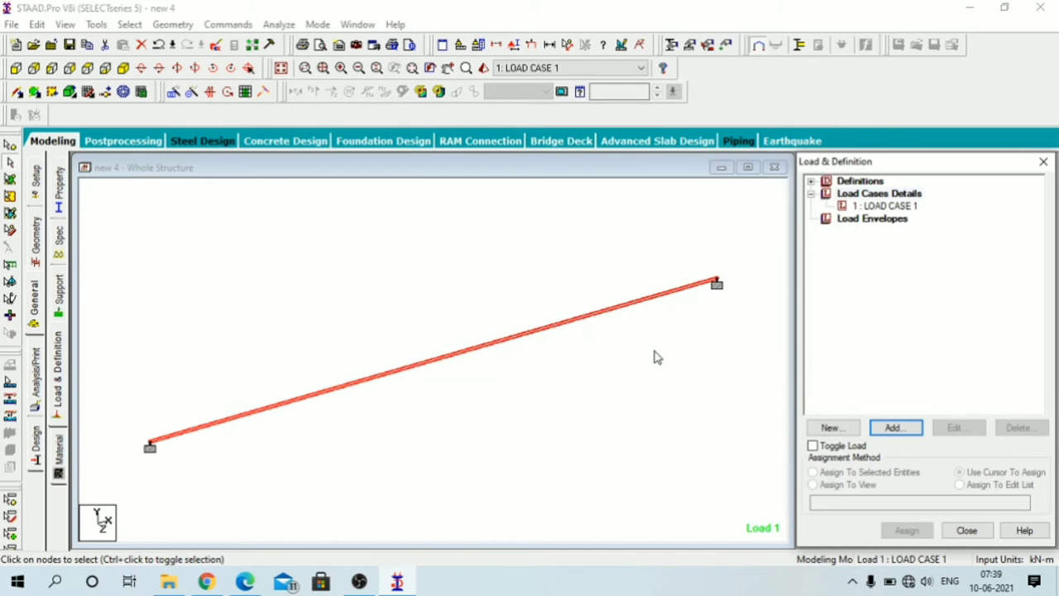
Add a selfweight load in the Y direction with factor -1 to LOAD CASE 1
left_click(872, 207)
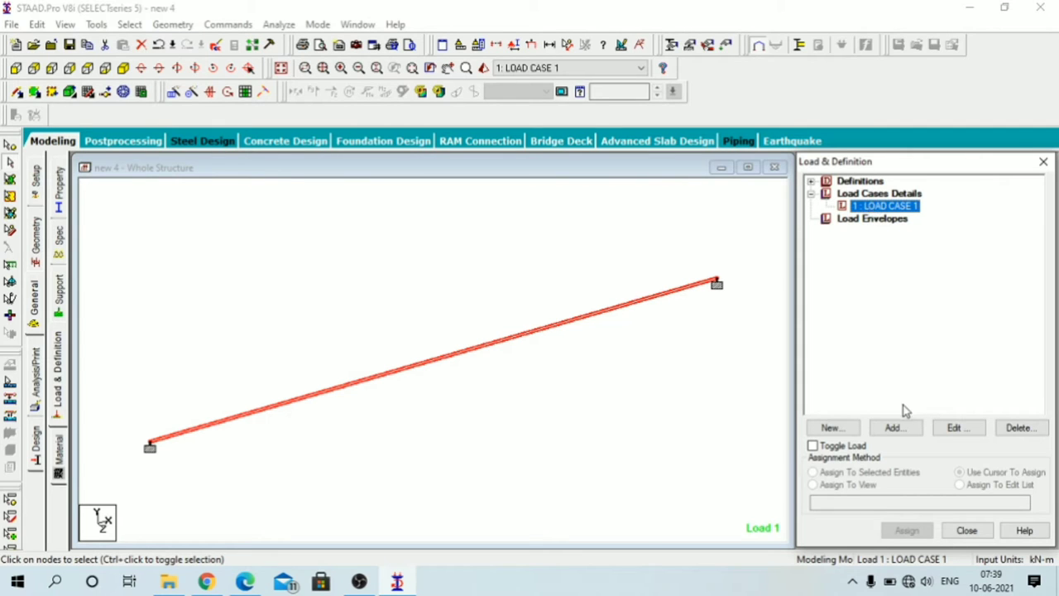
left_click(894, 428)
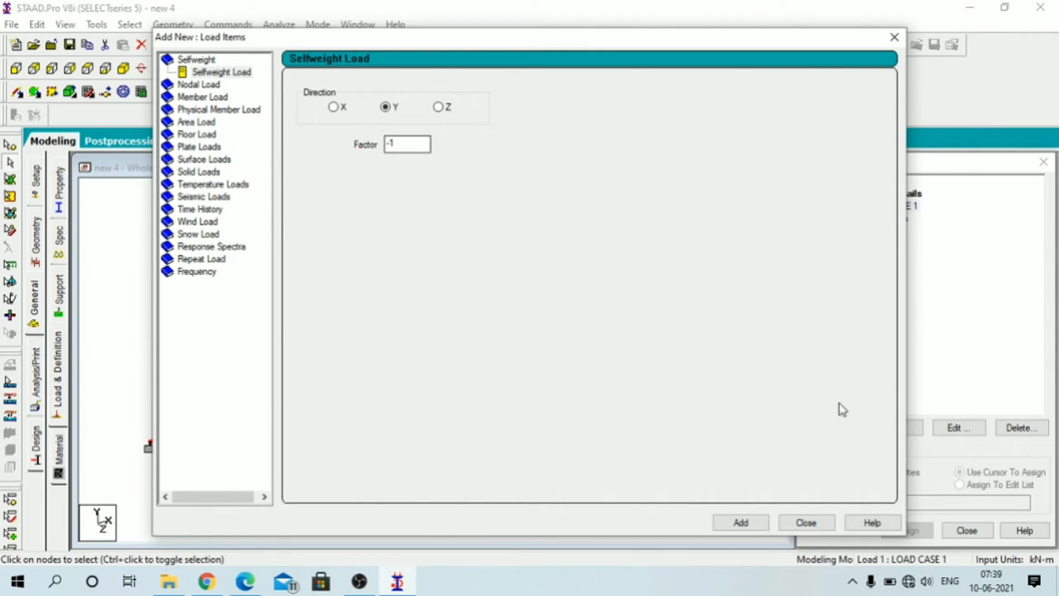
left_click(744, 525)
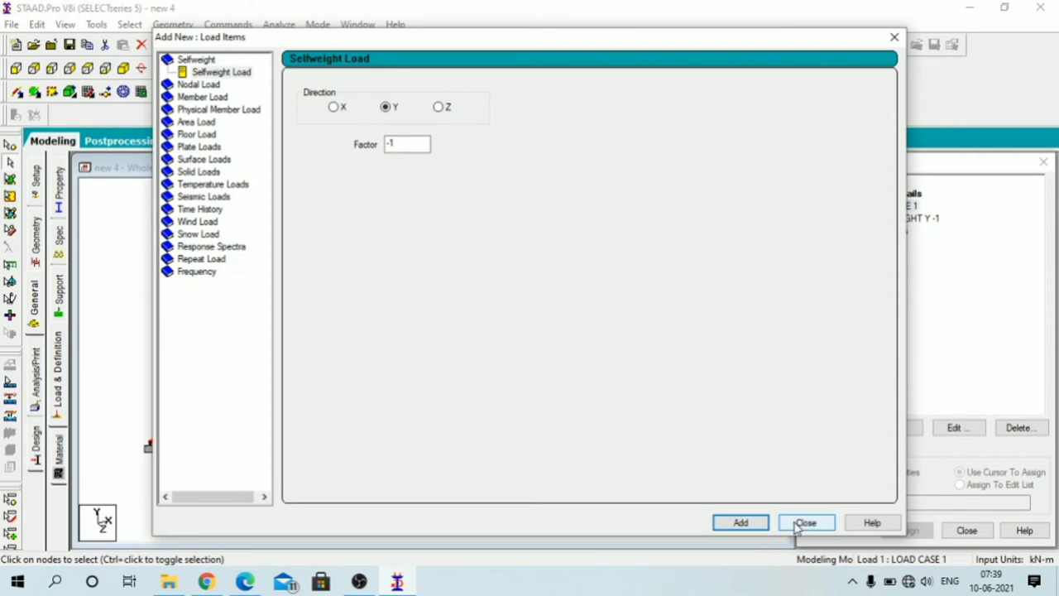
left_click(805, 523)
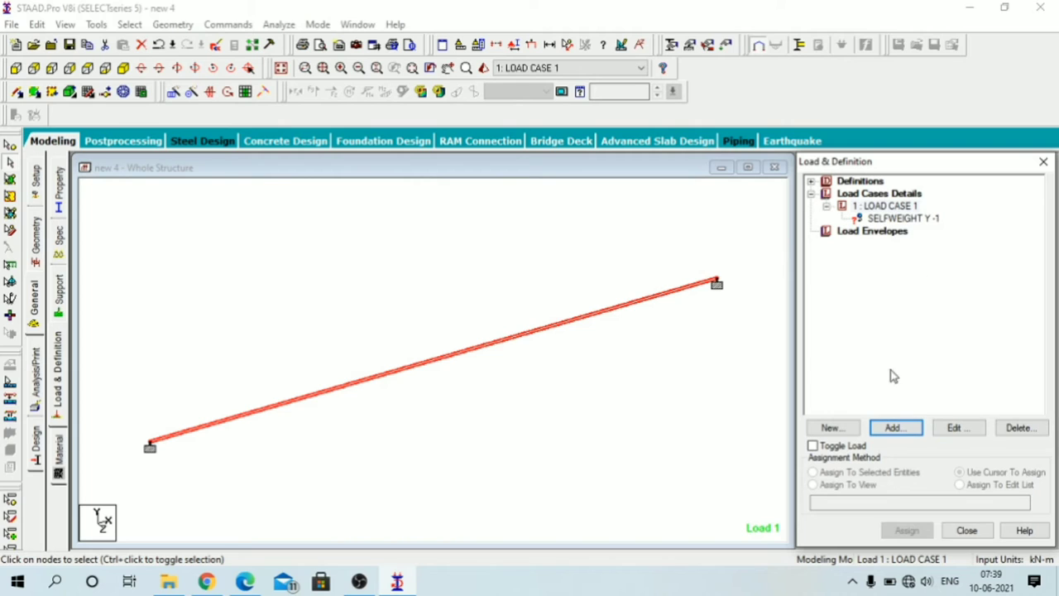
Add a uniform member force of -10 kN/m in the GY direction to LOAD CASE 1, checking the load against Document 5.pdf
left_click(866, 207)
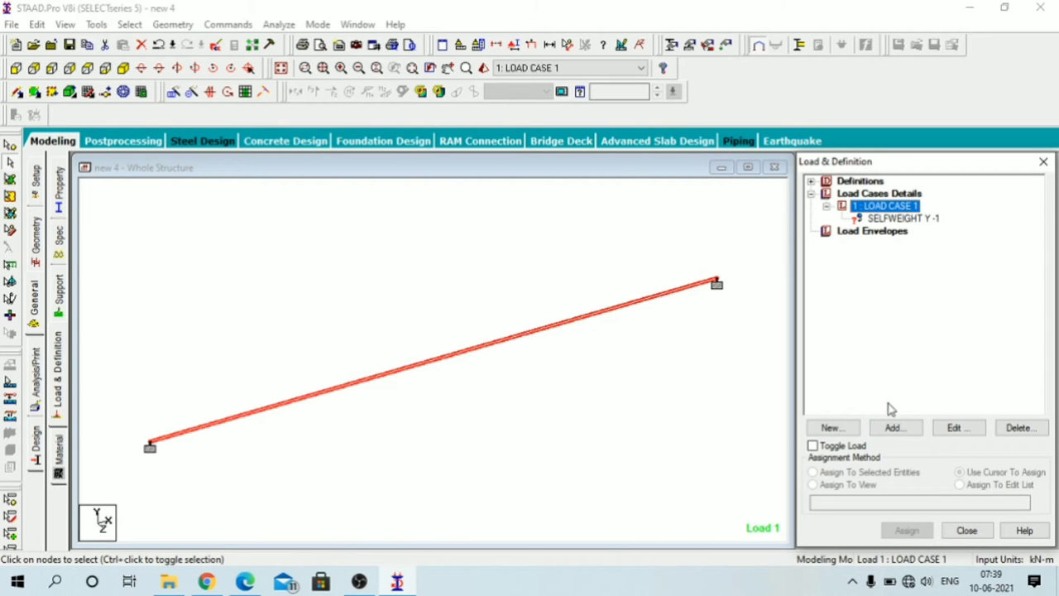
left_click(894, 428)
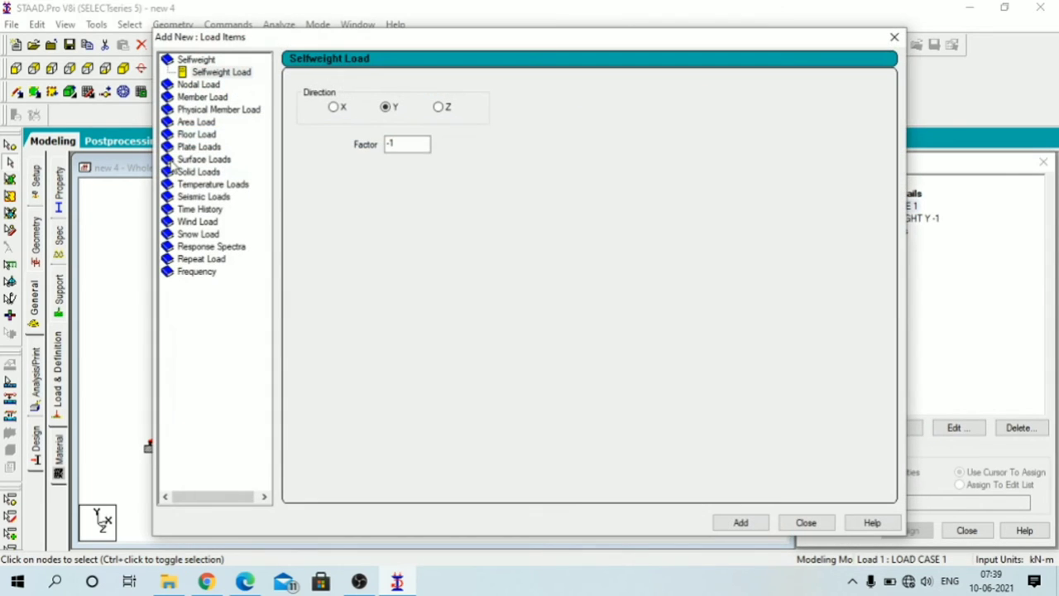
left_click(202, 97)
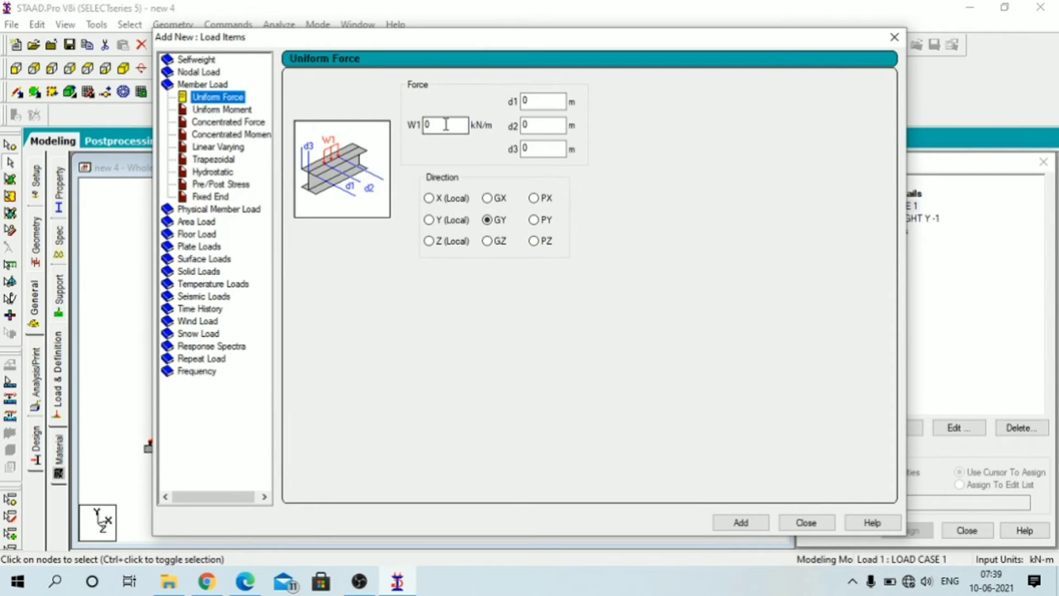
left_click_drag(454, 124, 393, 124)
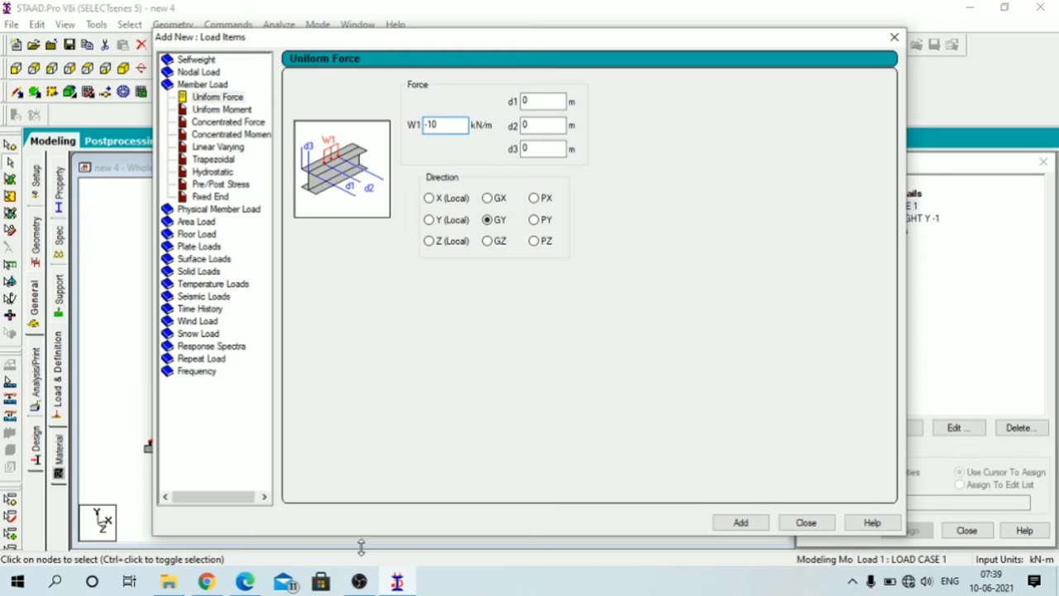
left_click(246, 583)
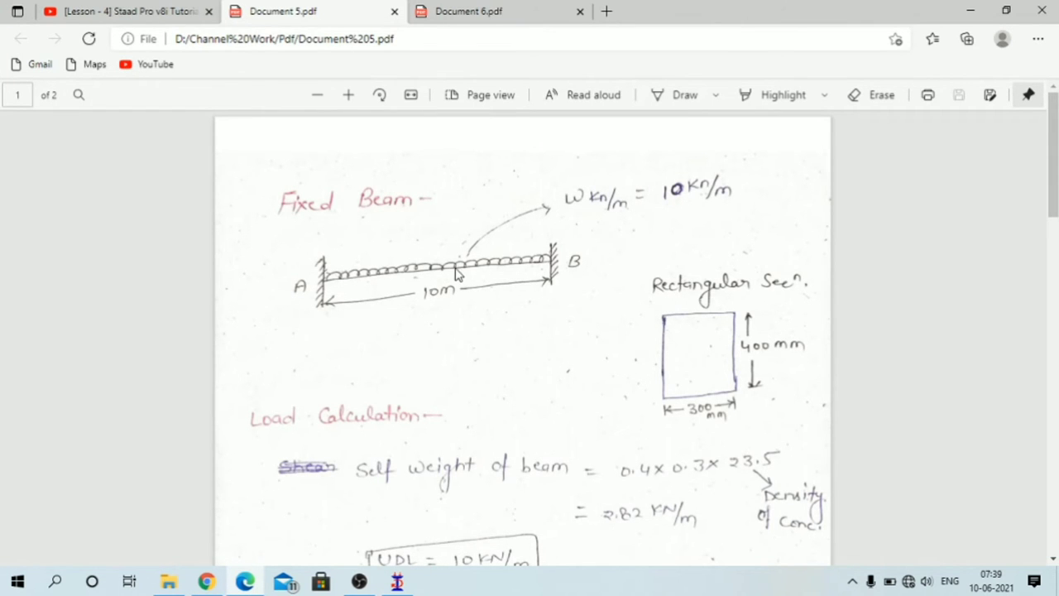
left_click(397, 584)
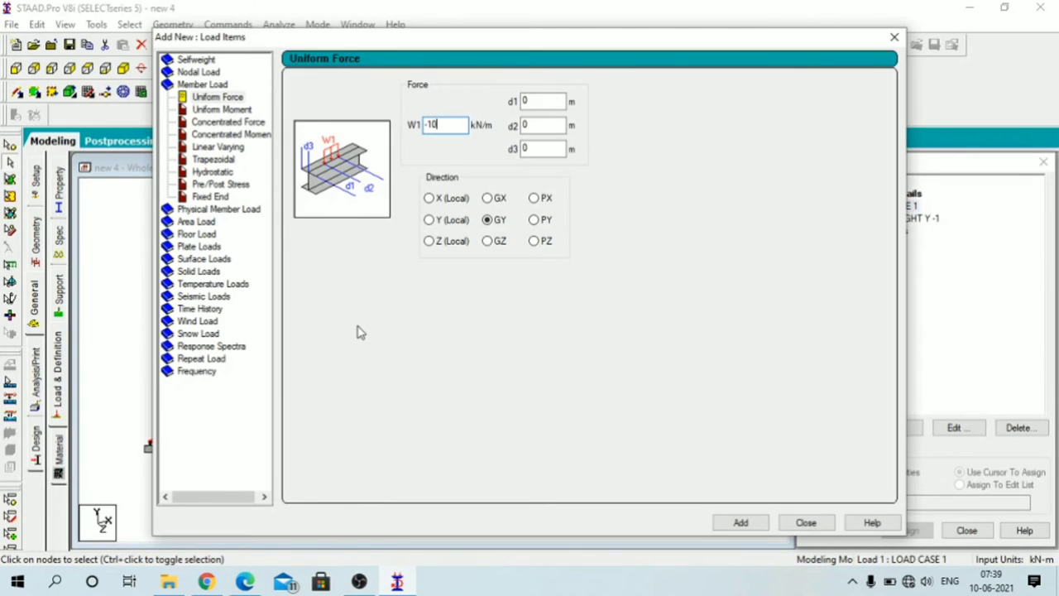
left_click(742, 523)
left_click(805, 523)
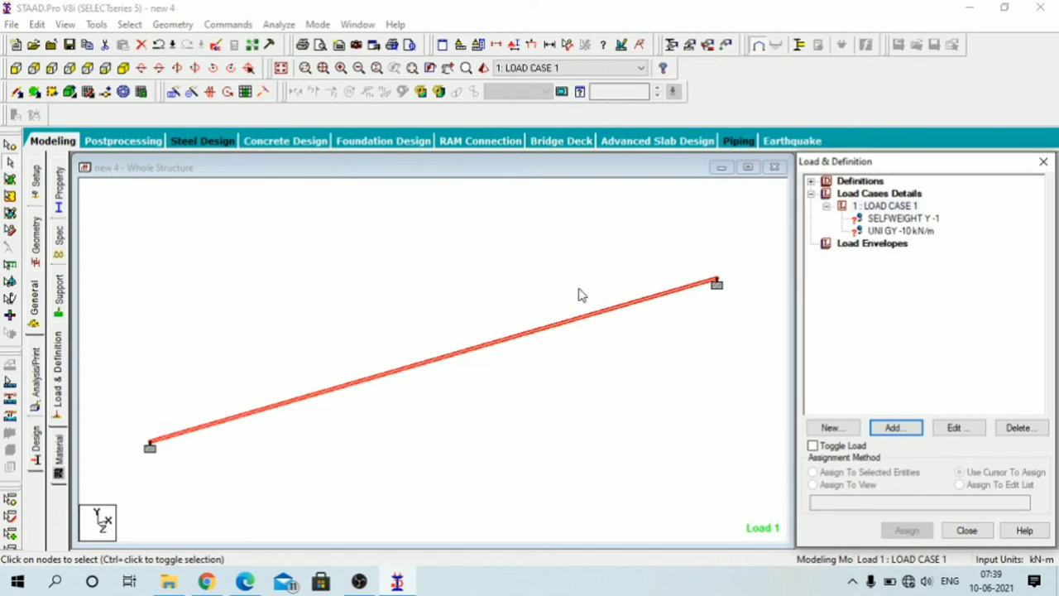
Assign the SELFWEIGHT Y -1 load to the beam with the Assign To View method
left_click(879, 220)
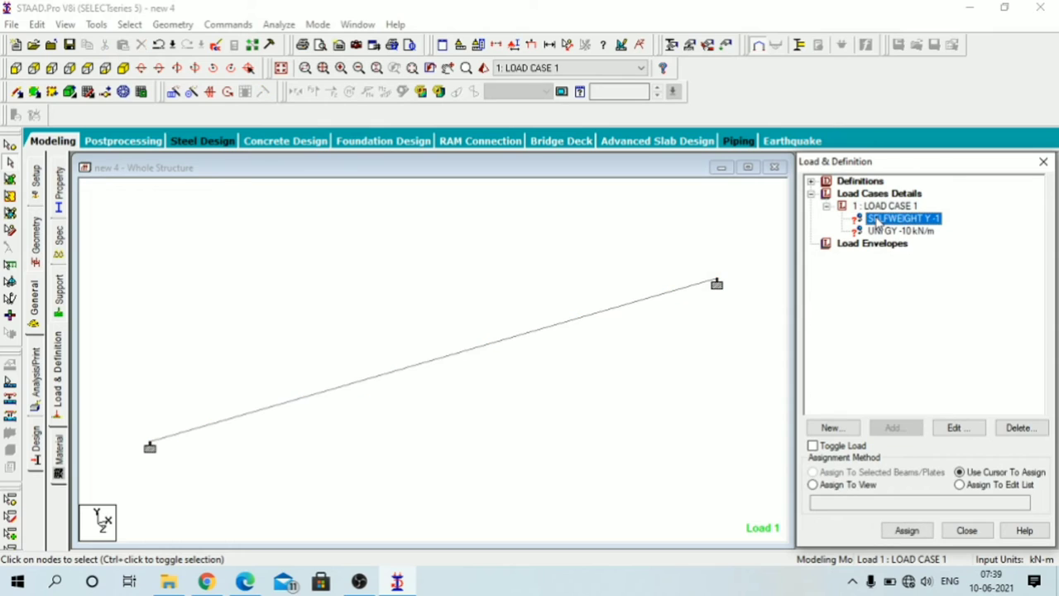
left_click(815, 485)
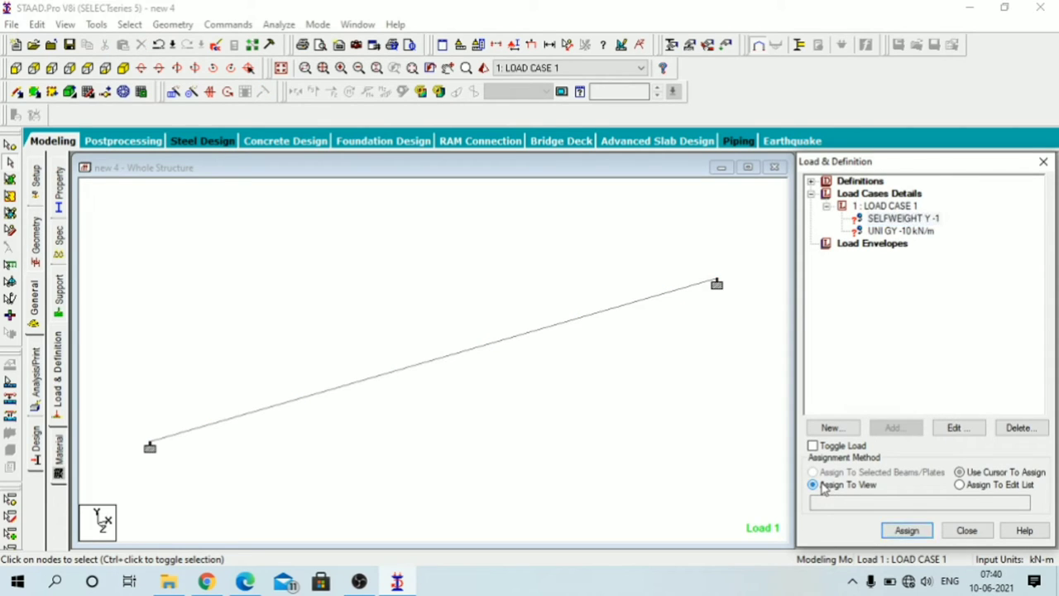
left_click(906, 530)
left_click(953, 390)
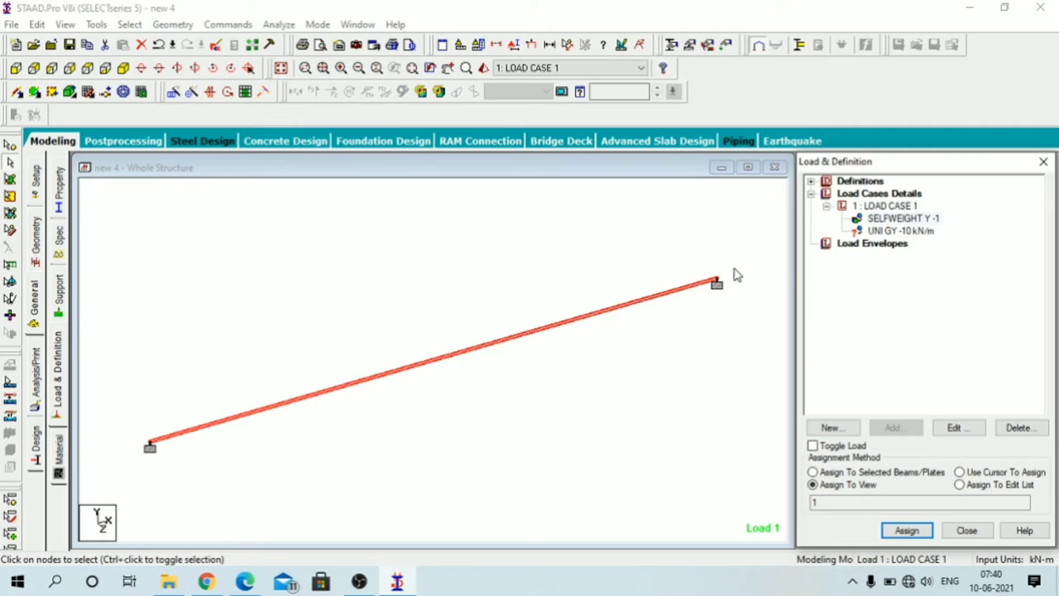
Assign the UNI GY -10 kN/m load to the beam with the Assign To View method and highlight the beam
left_click(897, 232)
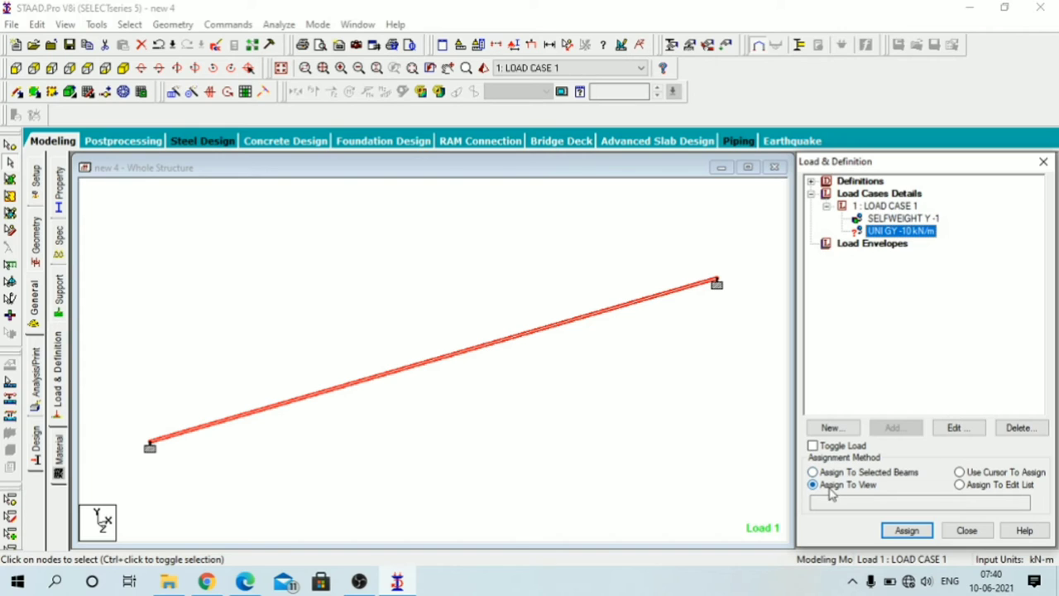
left_click(906, 531)
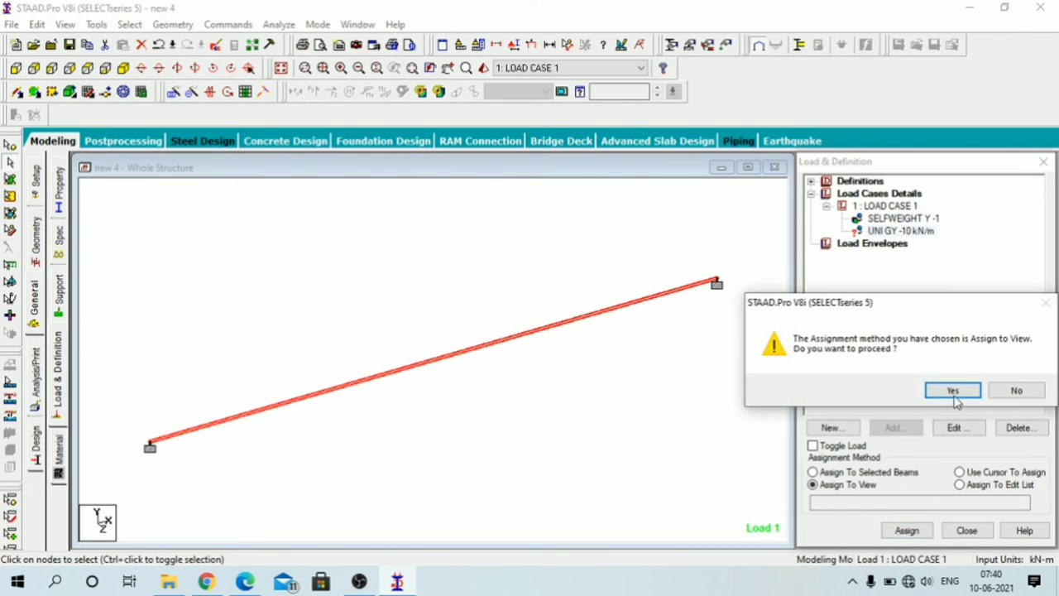
left_click(953, 390)
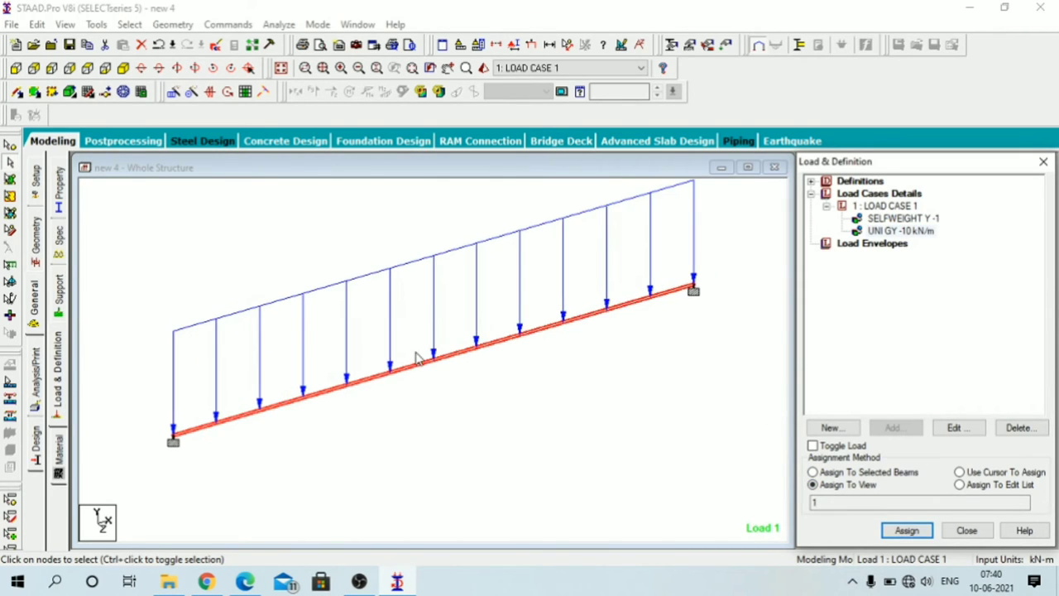
left_click(464, 358)
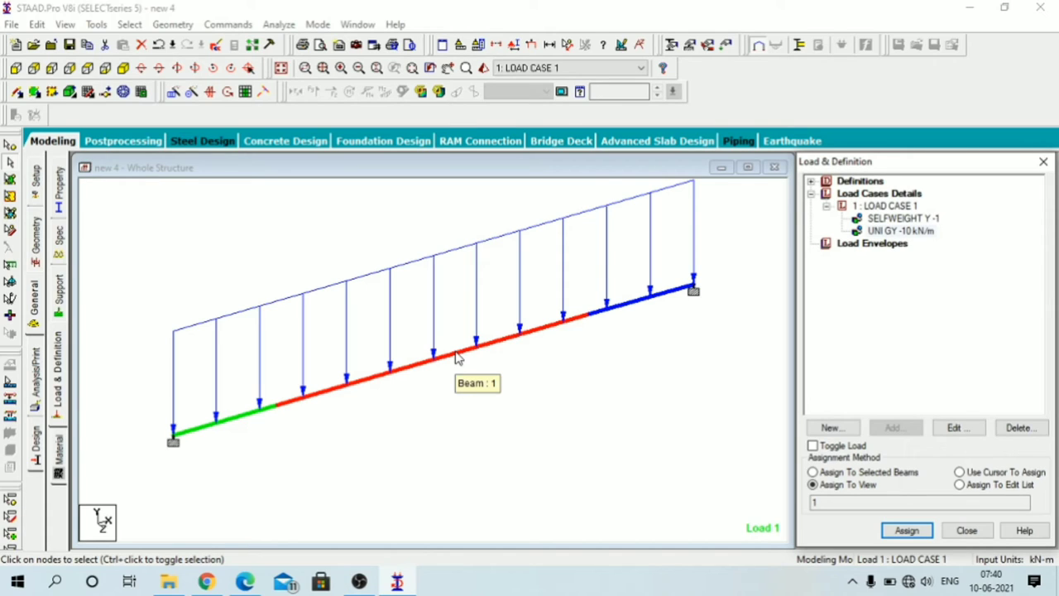
left_click(458, 356)
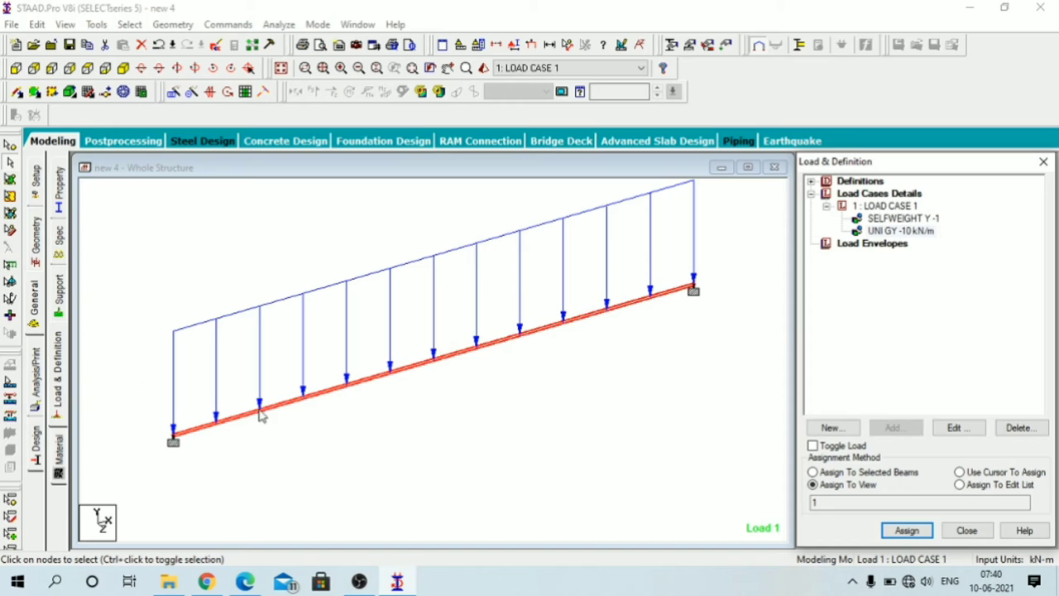
Add a Perform Analysis command with the No Print option to the analysis commands
left_click(39, 381)
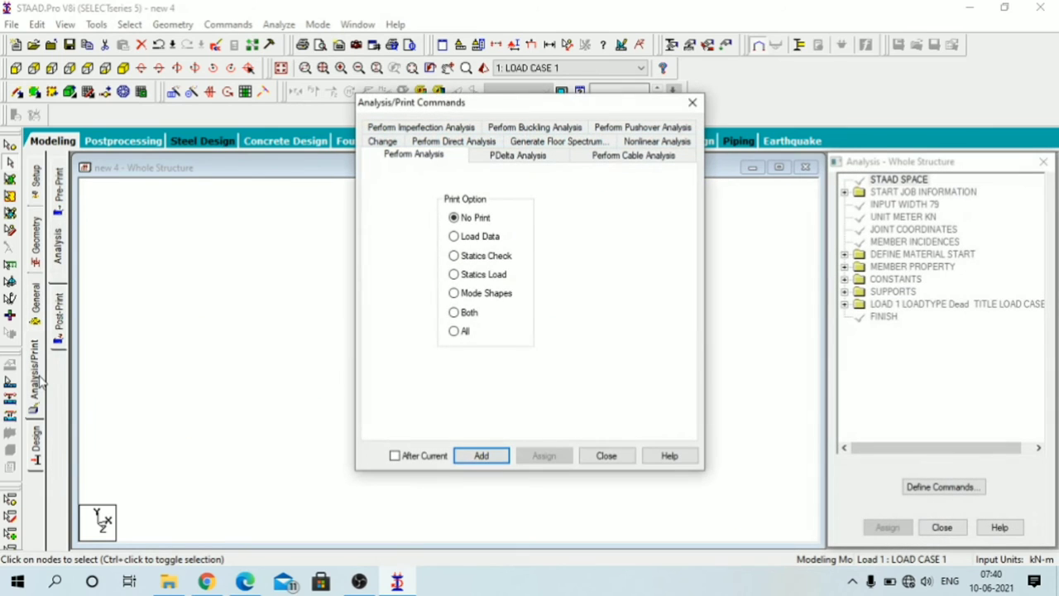
left_click(484, 456)
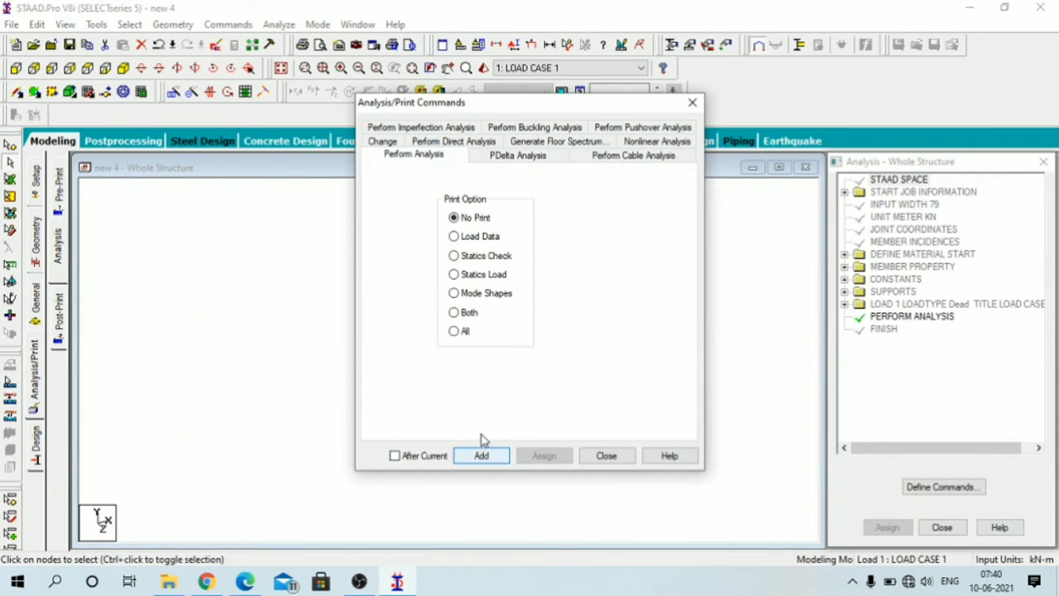
left_click(606, 456)
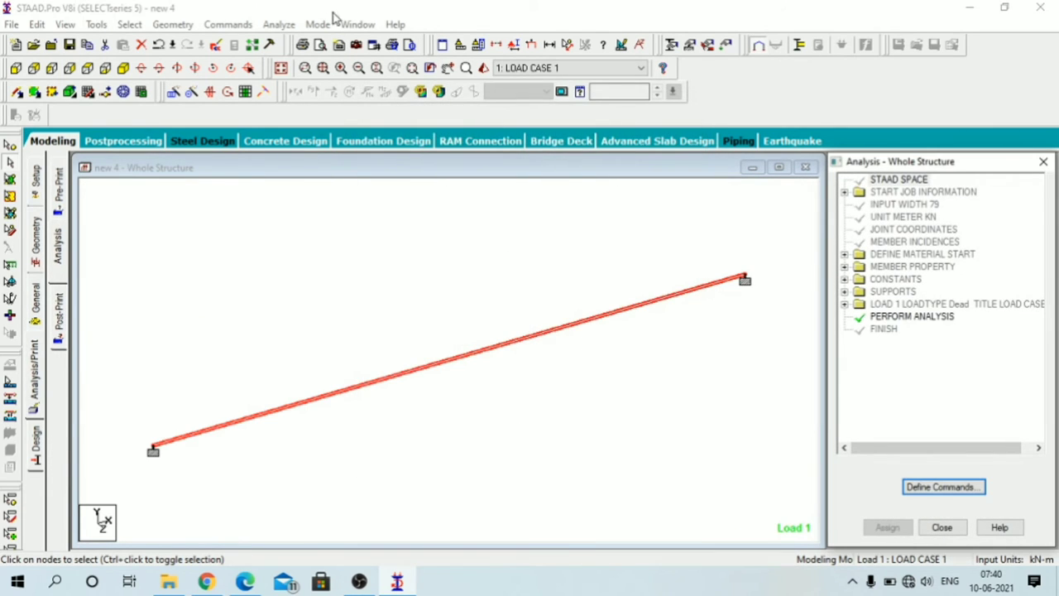
Run the analysis and go to Post Processing Mode, accepting the results setup
left_click(279, 24)
left_click(297, 43)
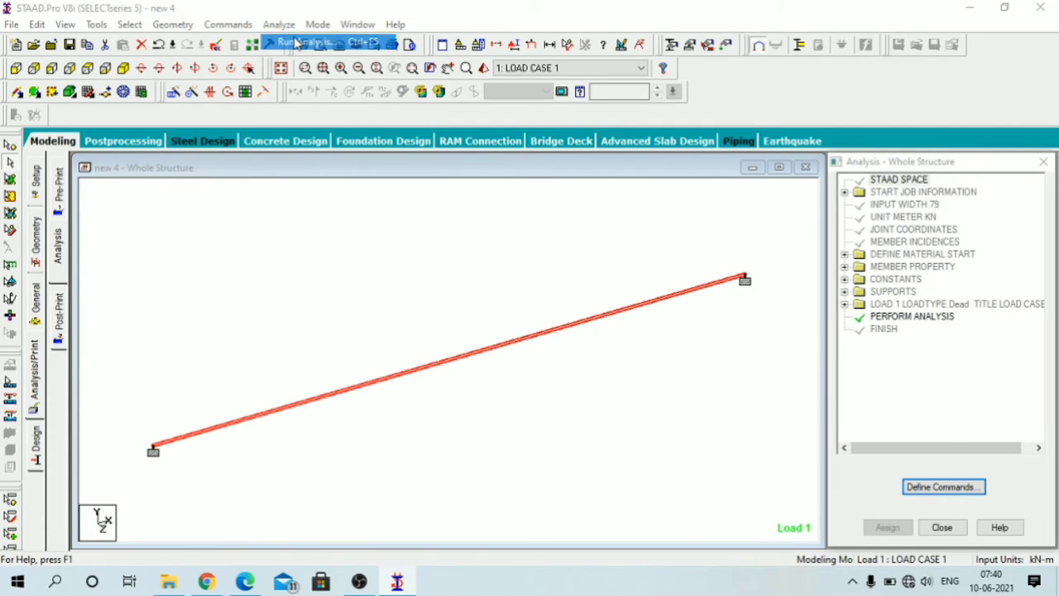
left_click(434, 310)
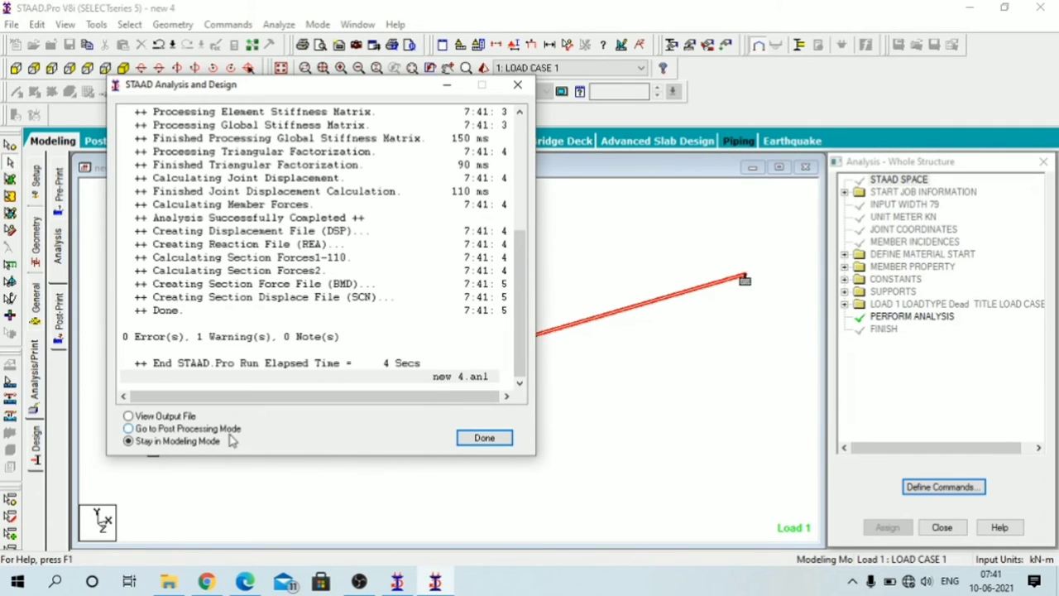
left_click(192, 432)
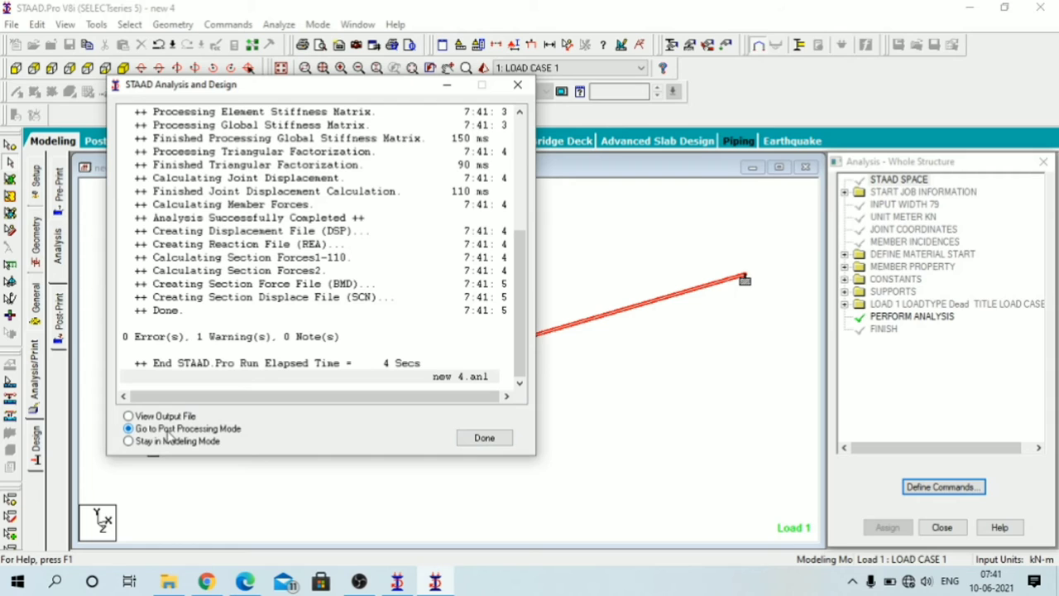
left_click(494, 440)
left_click(554, 409)
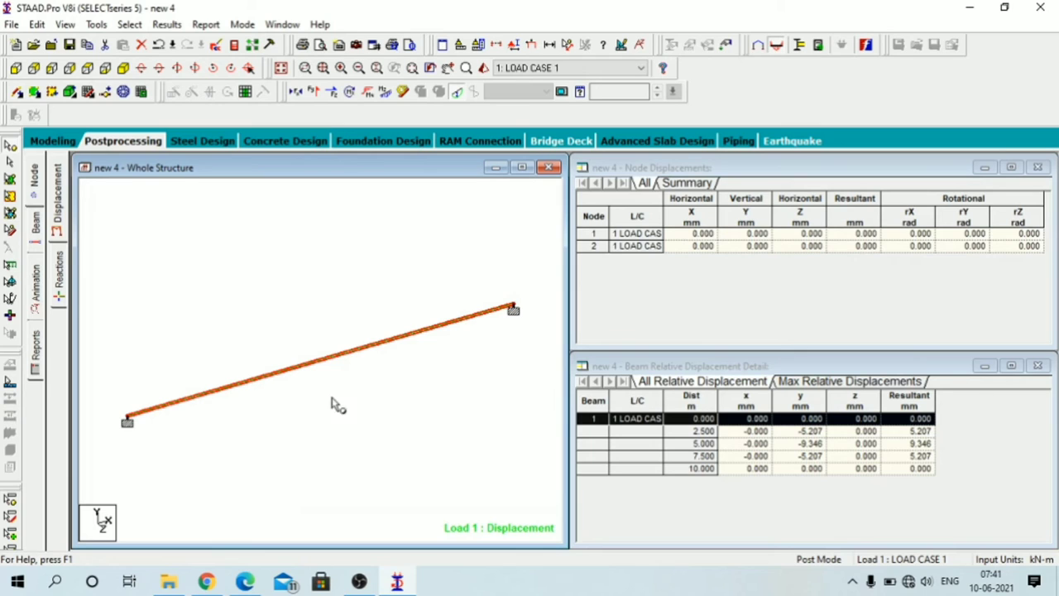
Display the beam result graphs and compare the end bending moment with the hand calculation in Document 5.pdf
left_click(33, 227)
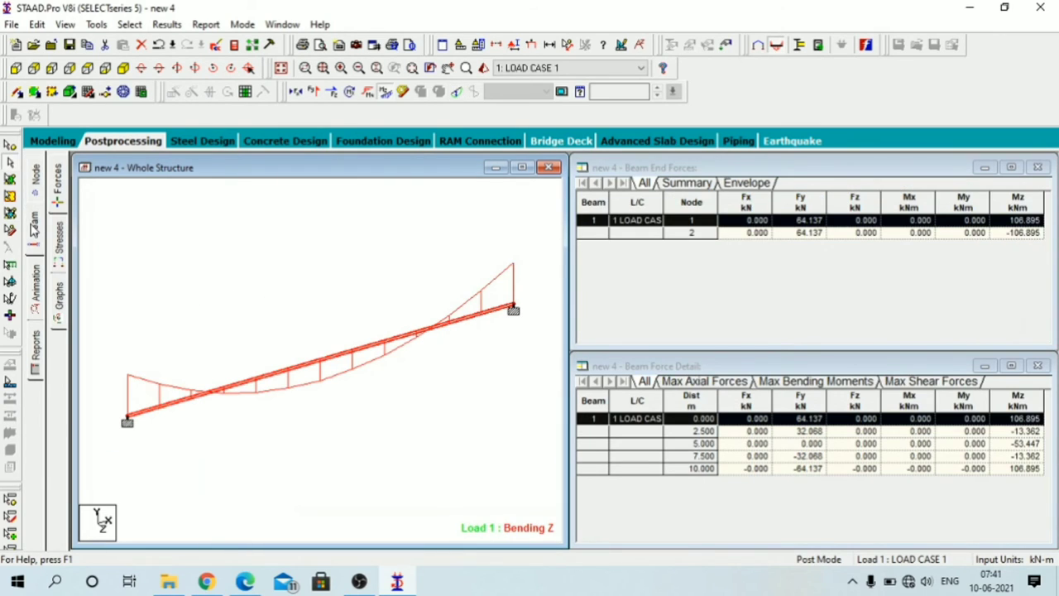
left_click(60, 300)
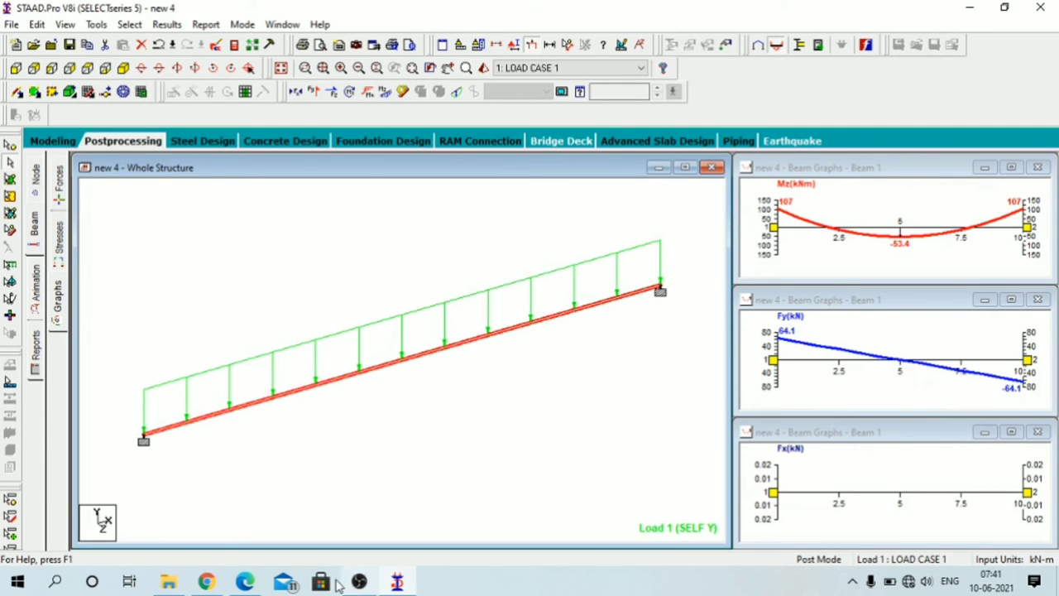
left_click(242, 583)
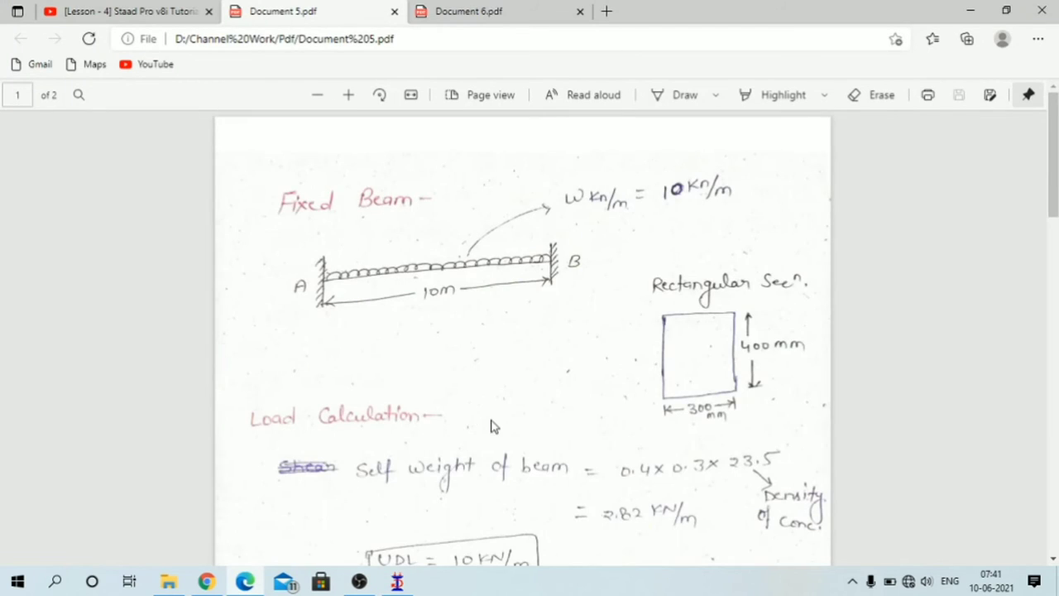
scroll(491, 425, "down", 6)
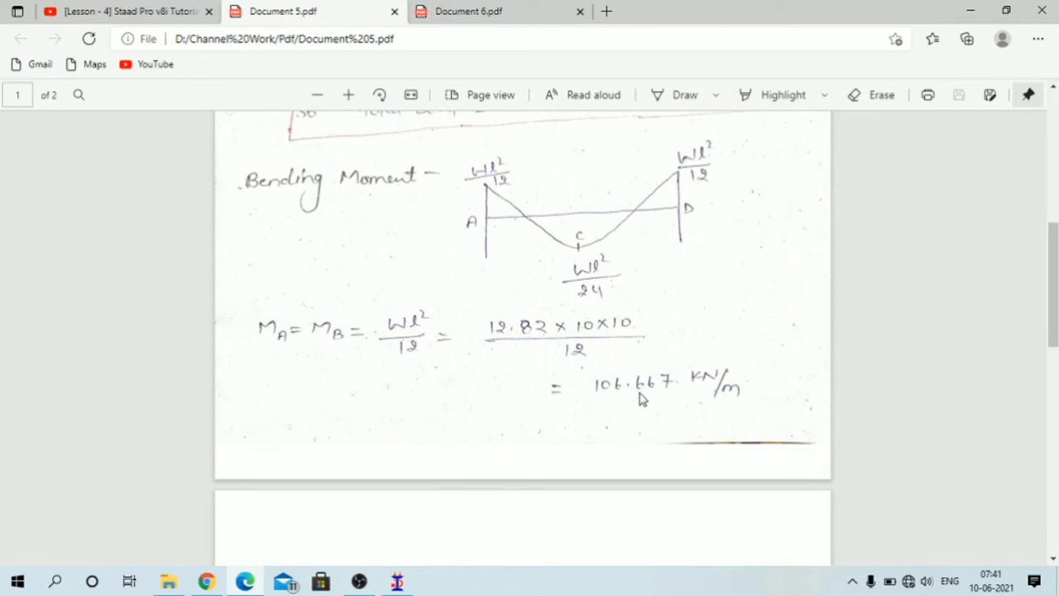
left_click(397, 582)
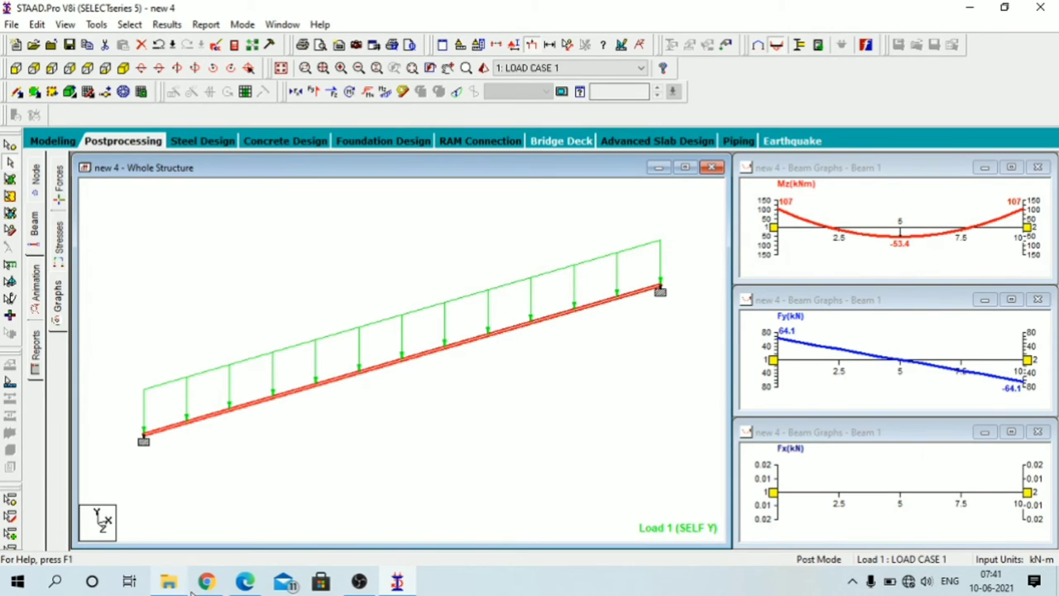
Review the midspan bending moment and end shear force calculations in Document 5.pdf in the browser
left_click(243, 582)
scroll(513, 451, "down", 5)
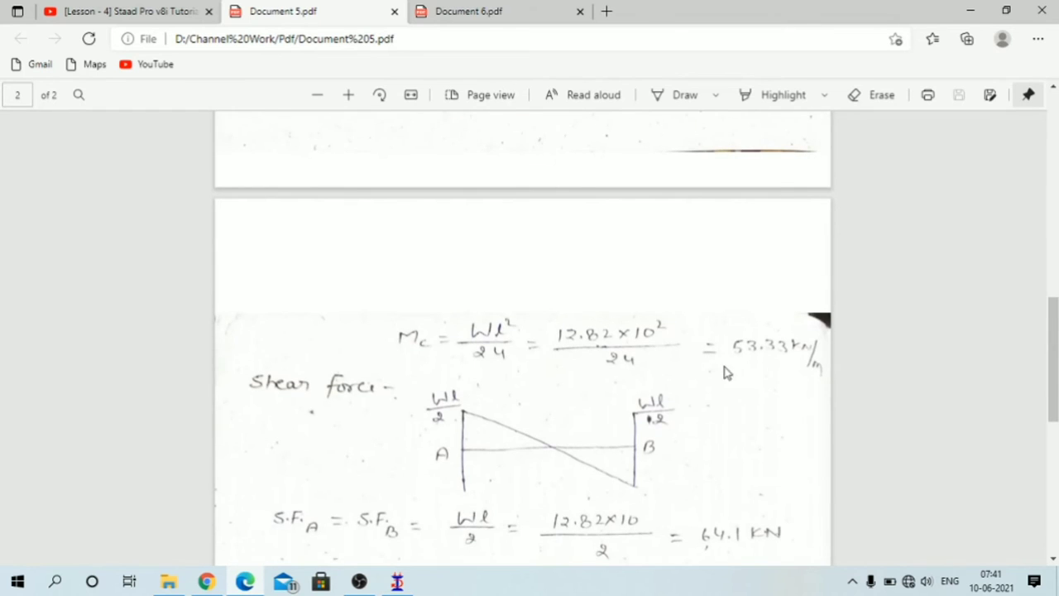
scroll(768, 360, "up", 3)
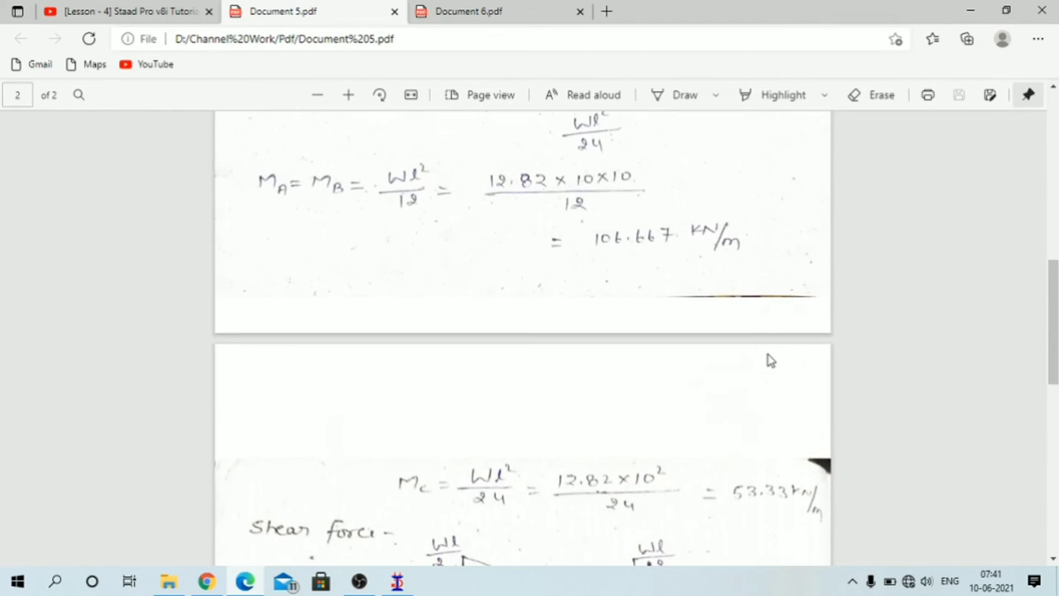
scroll(768, 360, "up", 5)
scroll(731, 419, "down", 8)
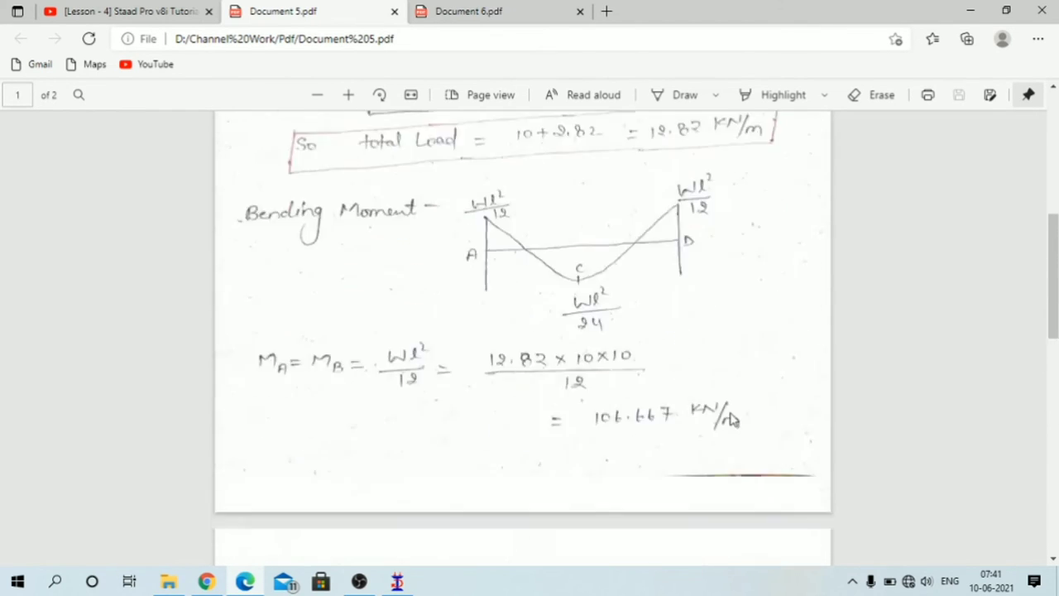
scroll(732, 420, "down", 4)
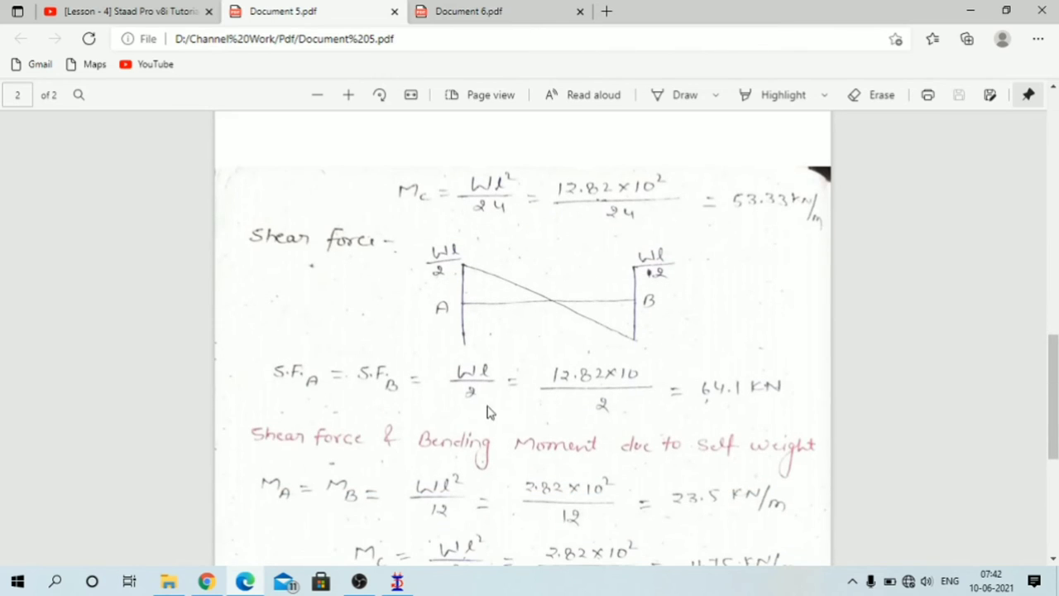
Return to STAAD.Pro, show the Bending Z diagram on the whole structure, and hide it again
left_click(398, 582)
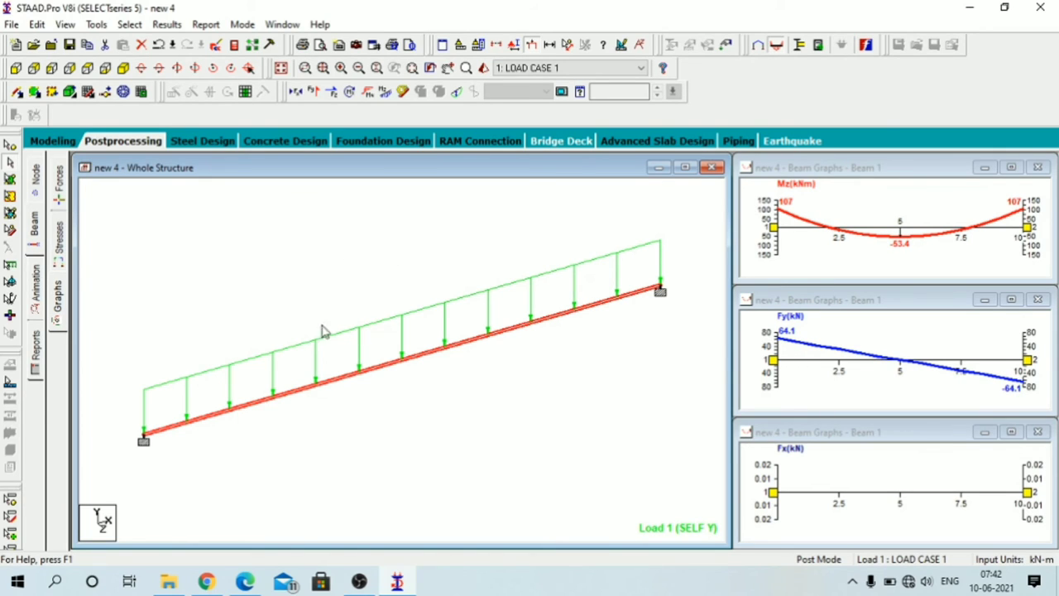
left_click(386, 92)
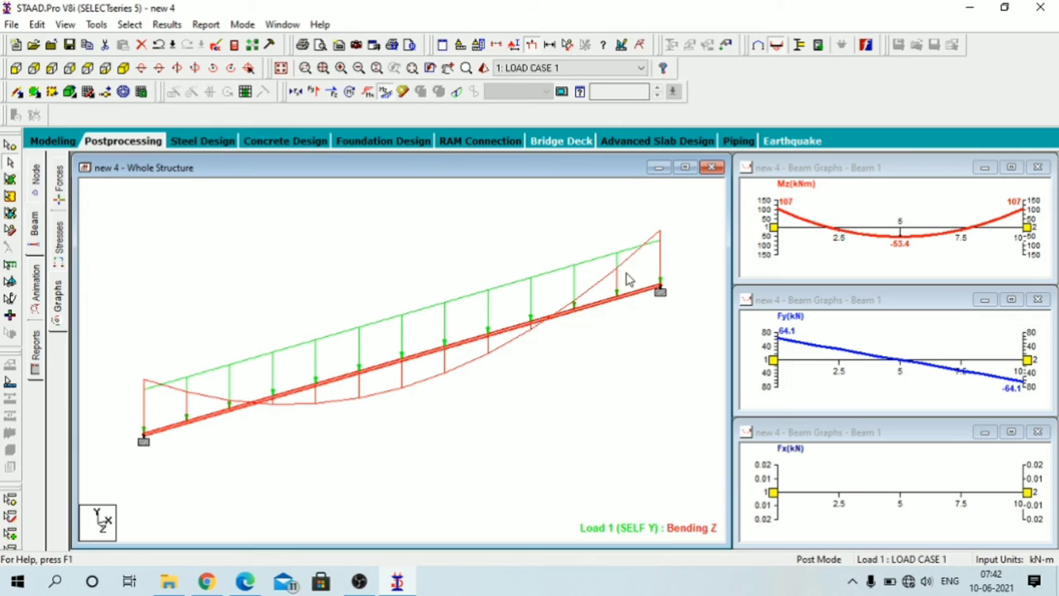
left_click(386, 93)
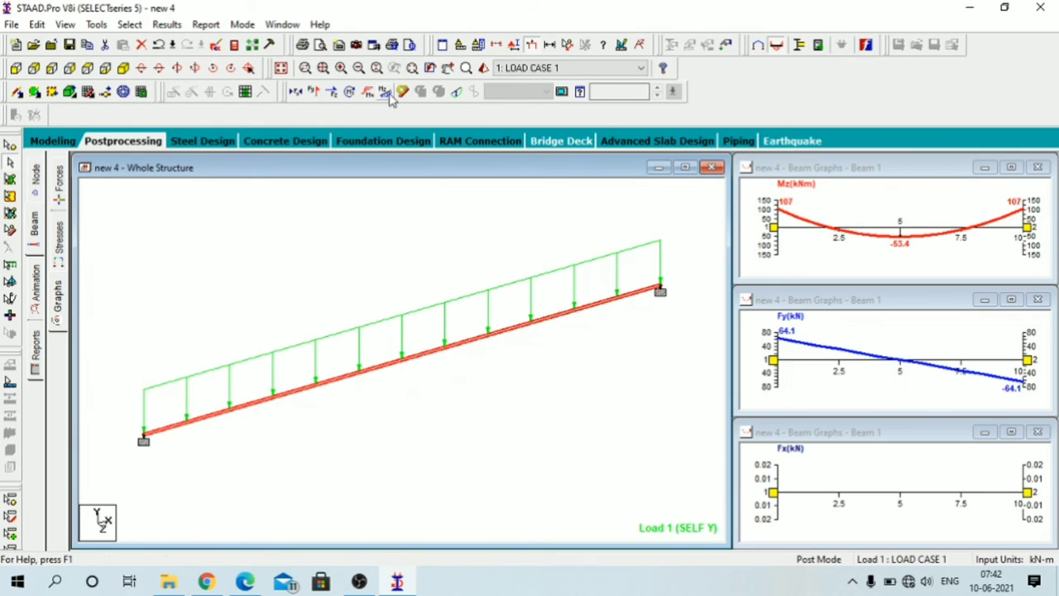